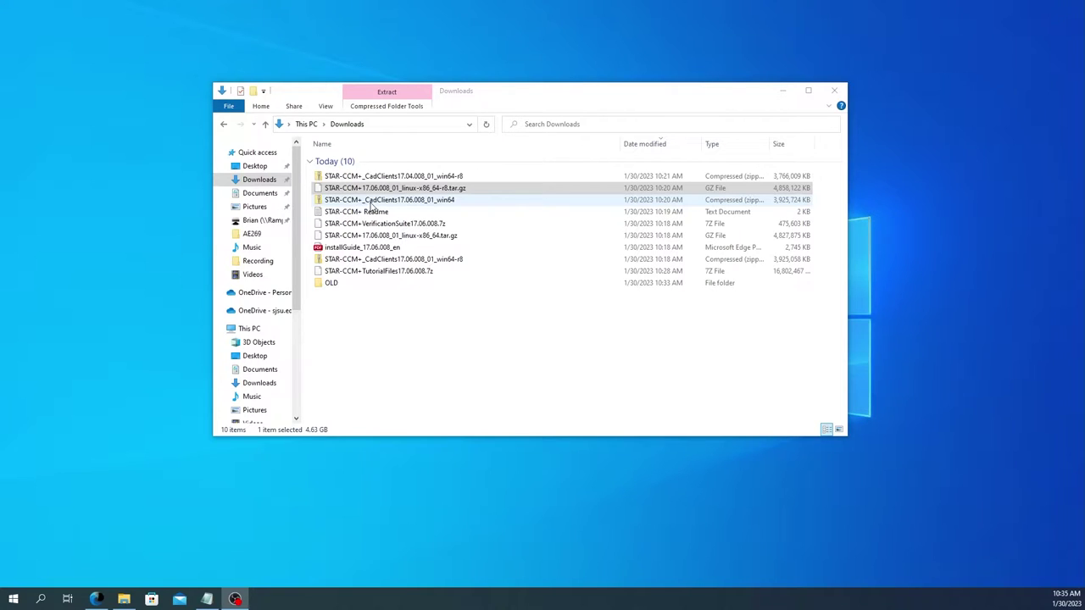
# Step: Move and enlarge the Downloads window and select the 17.04 and 17.06 CadClients archives
pyautogui.moveTo(406, 311); pyautogui.dragTo(367, 183)
pyautogui.click(369, 178)
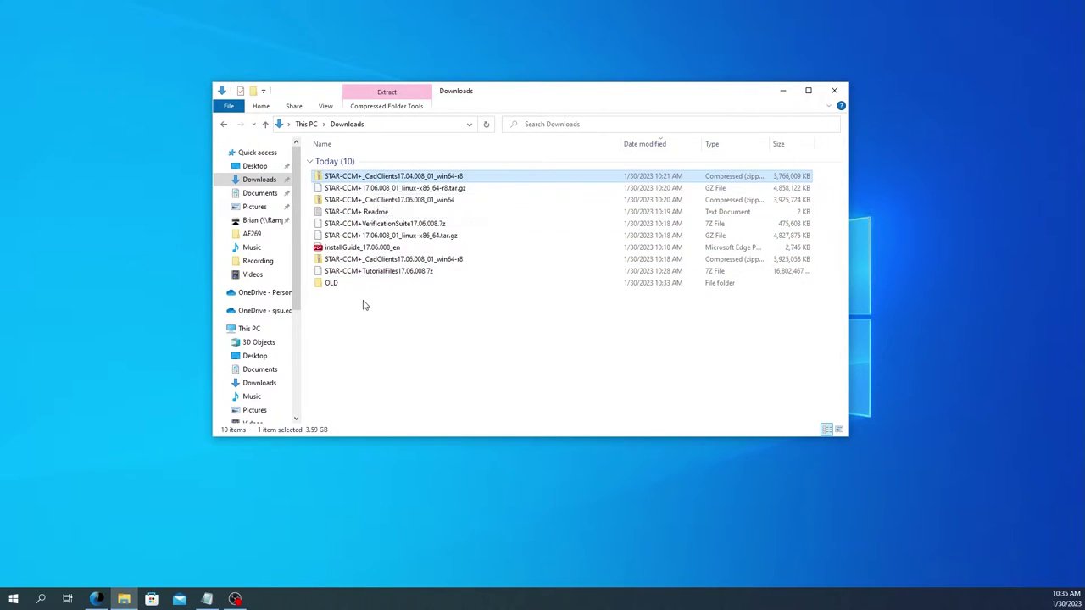
pyautogui.moveTo(528, 93); pyautogui.dragTo(463, 21)
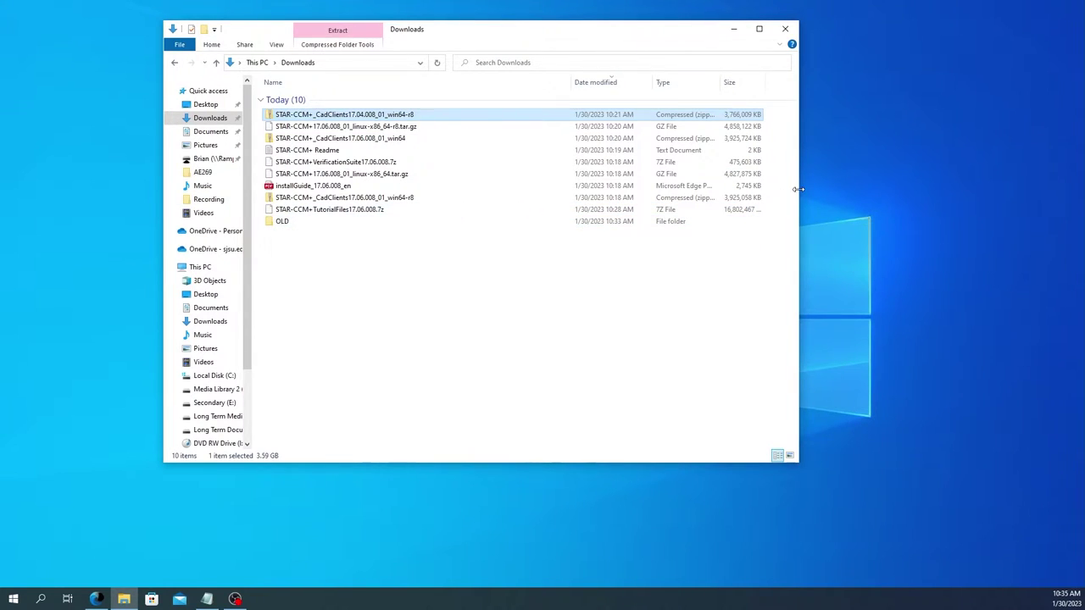
pyautogui.moveTo(799, 194); pyautogui.dragTo(948, 221)
pyautogui.moveTo(572, 463); pyautogui.dragTo(567, 562)
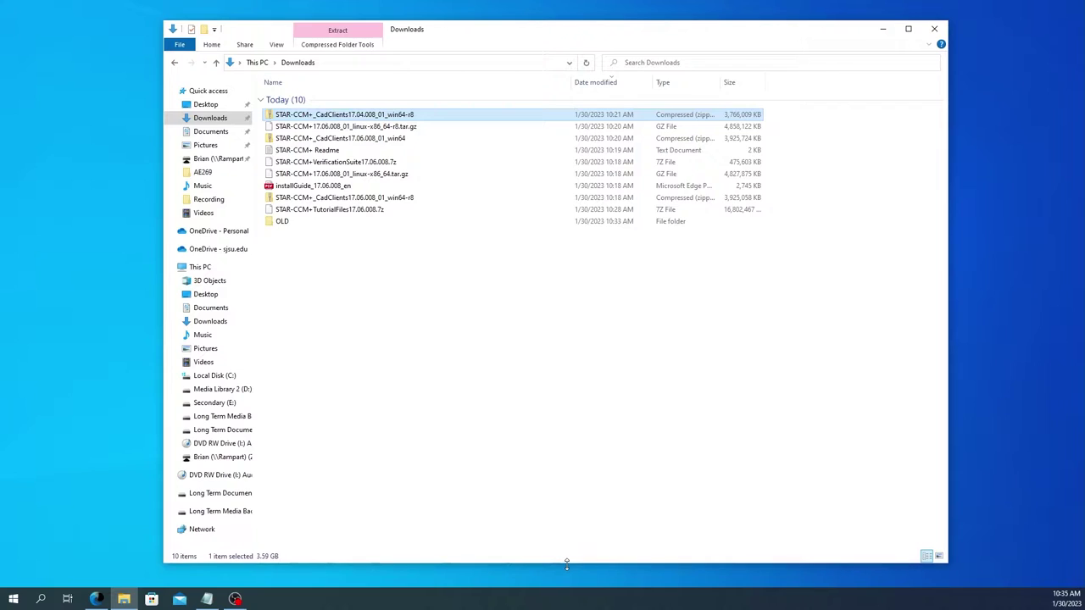
pyautogui.keyDown('ctrl'); pyautogui.click(367, 139); pyautogui.keyUp('ctrl')
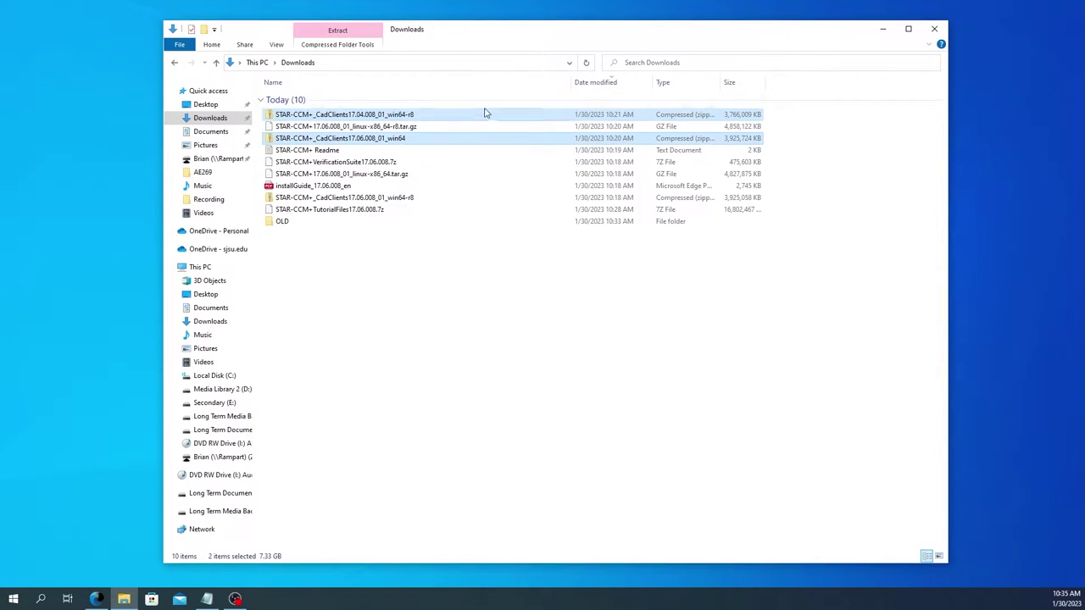
pyautogui.press('Return')
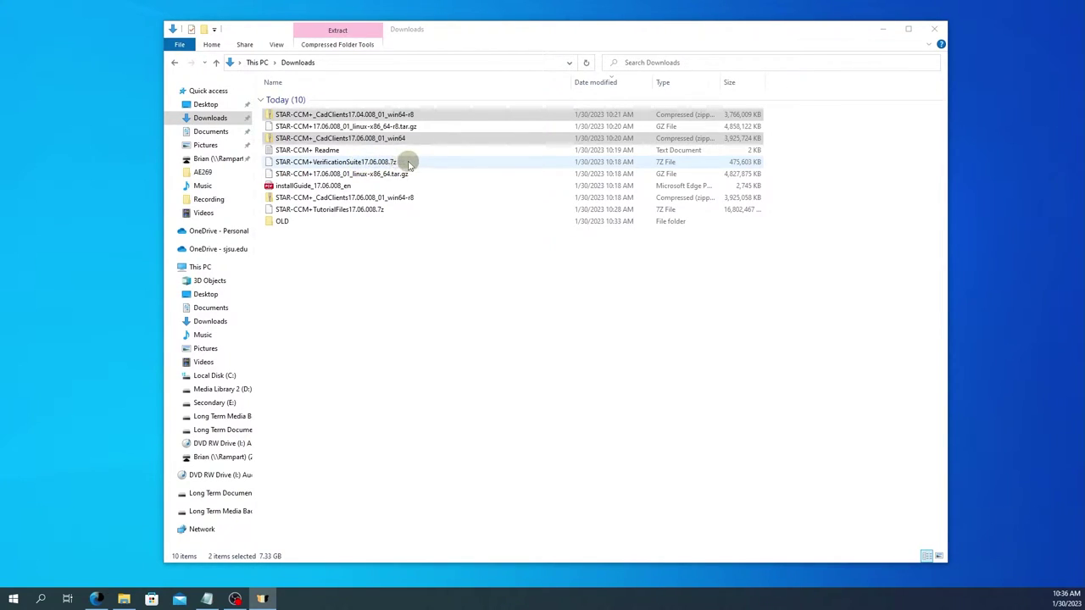
# Step: Open the installGuide_17.06.008_en PDF and maximize its viewer window
pyautogui.doubleClick(359, 186)
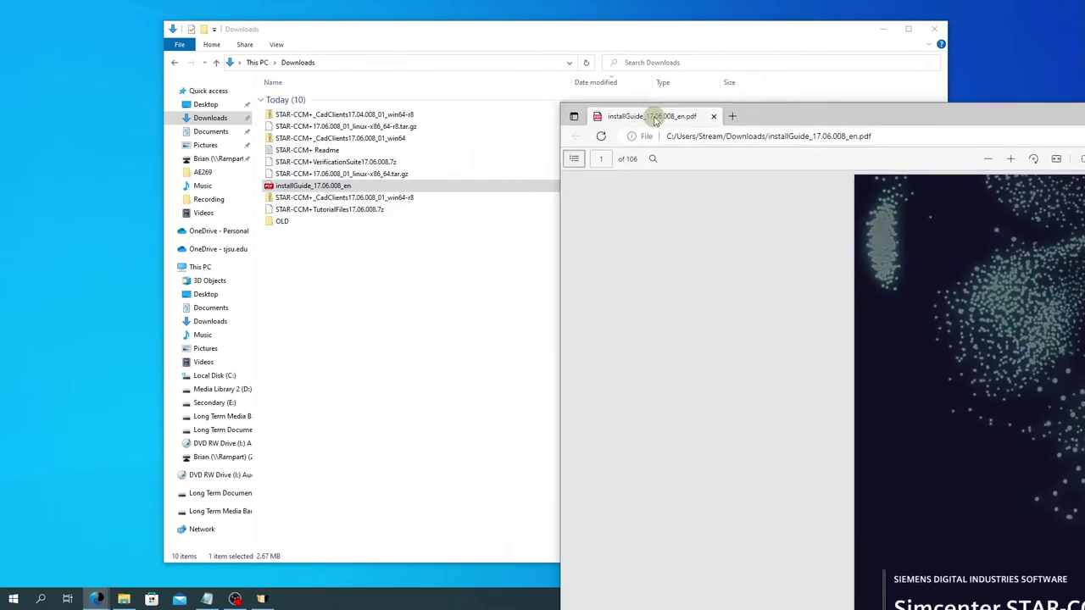
pyautogui.moveTo(661, 114); pyautogui.dragTo(285, 72)
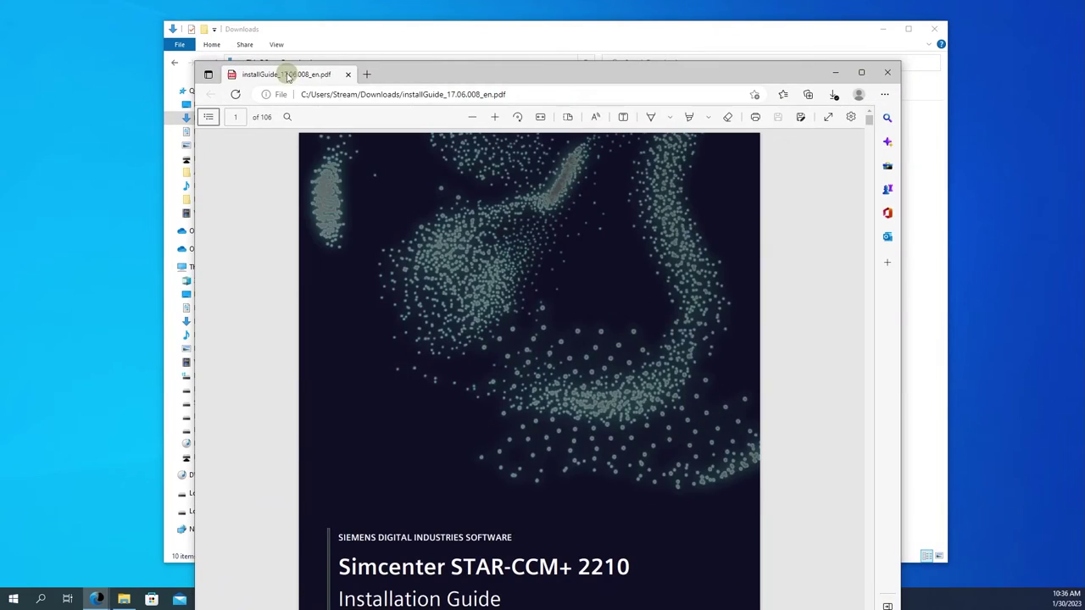
pyautogui.doubleClick(465, 78)
# Step: Scroll through the guide's Contents pages, then return to the Downloads folder
pyautogui.scroll(-10, 509, 253)
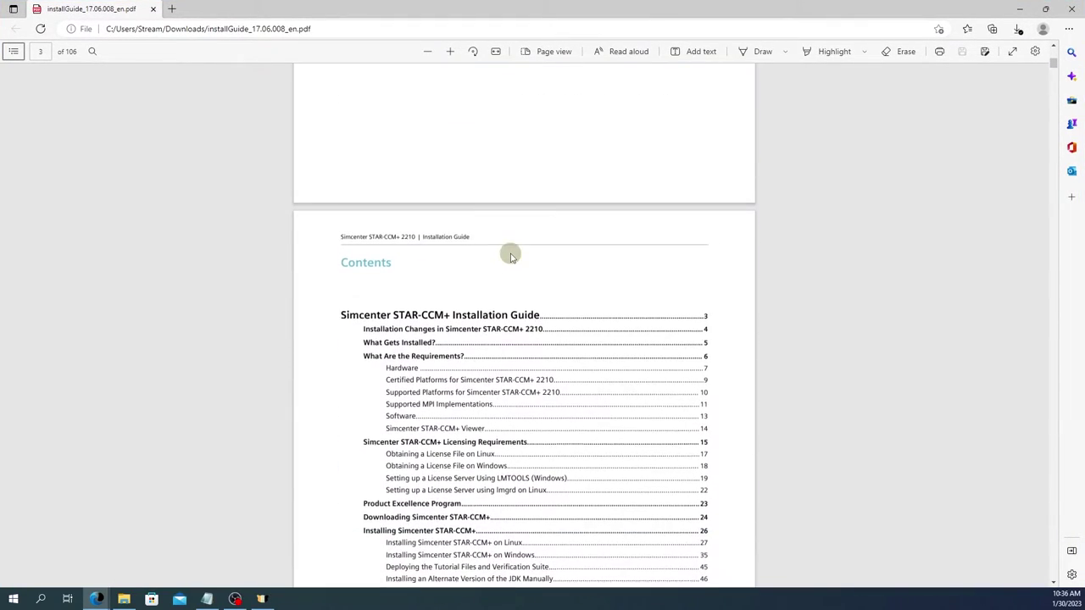
pyautogui.scroll(-8, 511, 256)
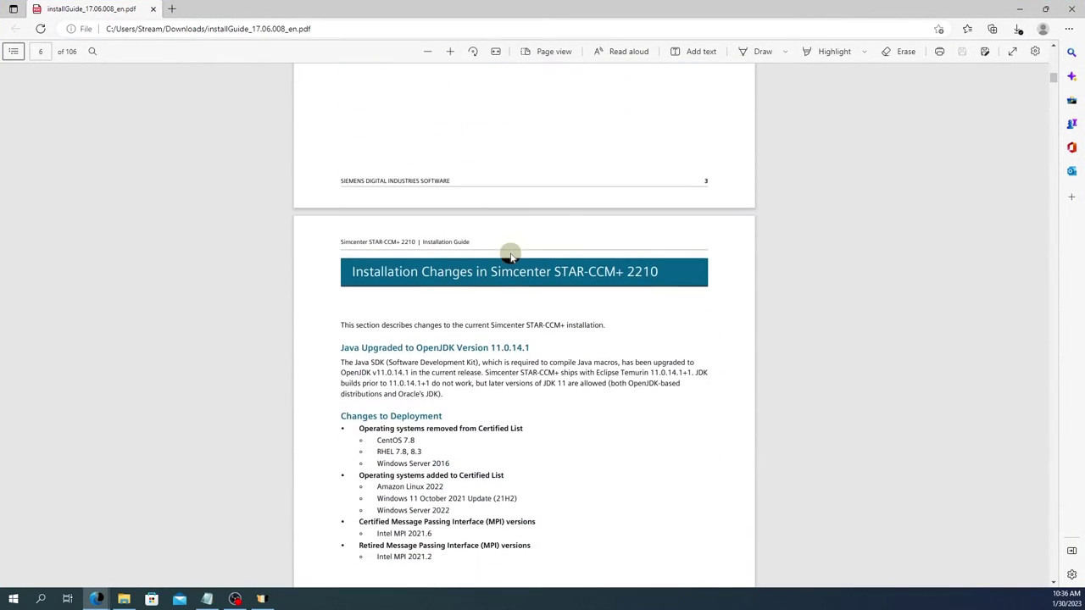
pyautogui.scroll(8, 512, 255)
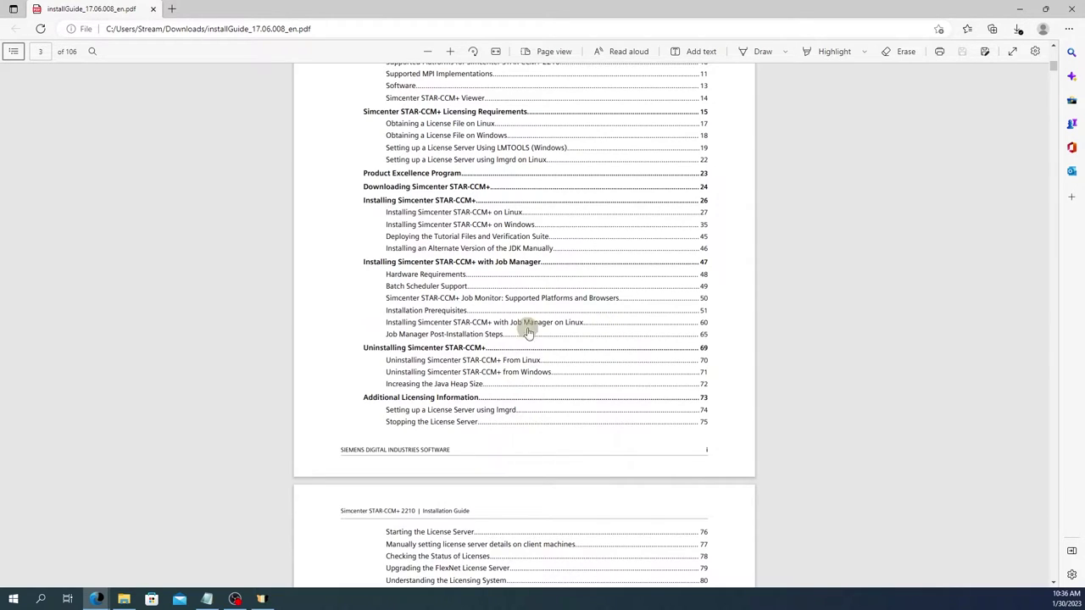
pyautogui.scroll(2, 536, 175)
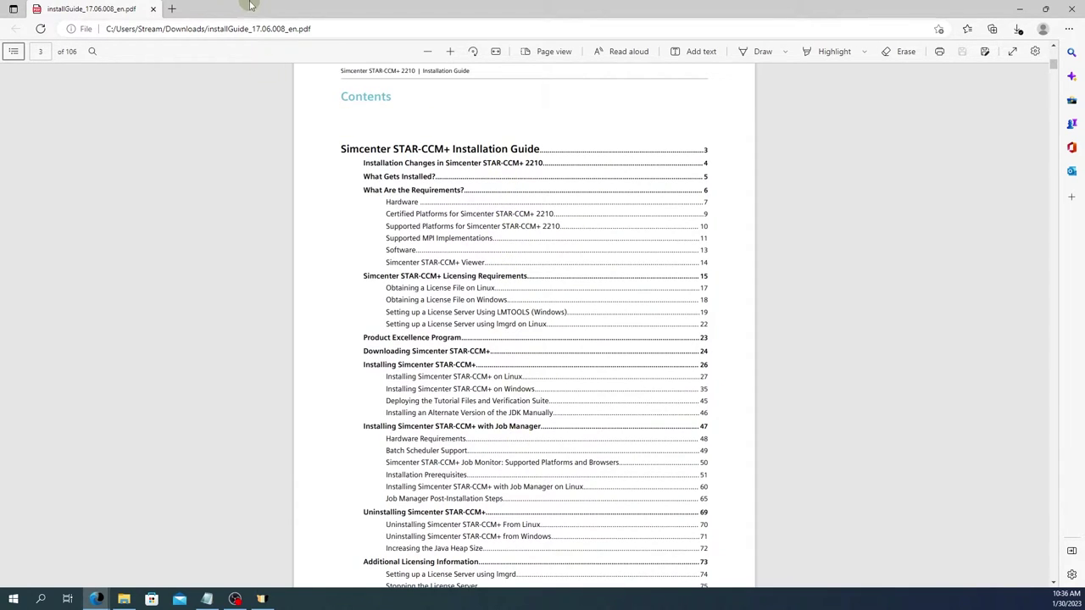
pyautogui.hotkey('alt', 'Tab')
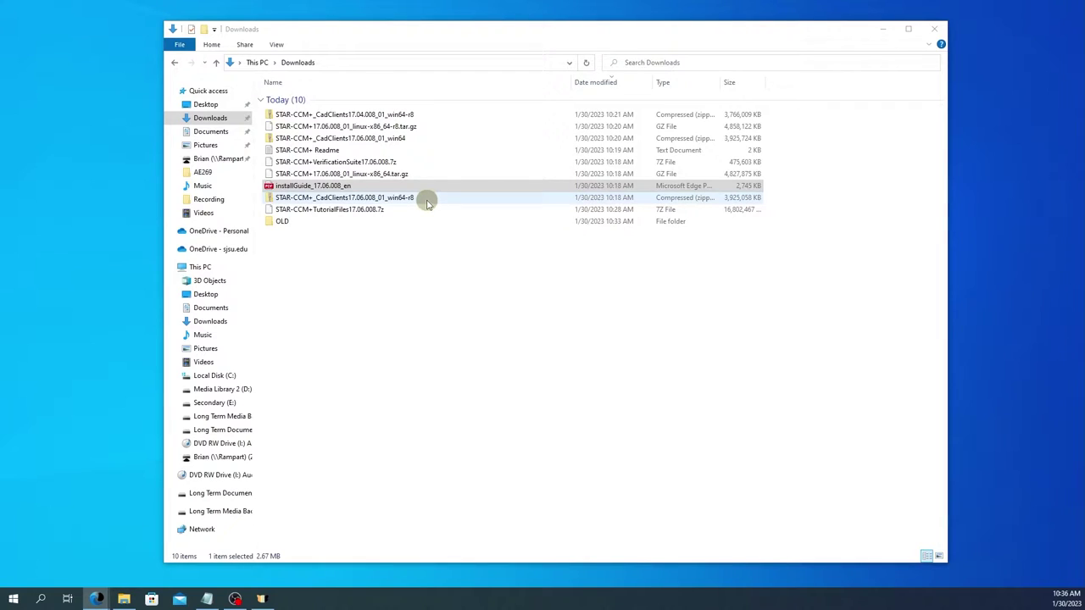
# Step: Move the 17.04 CadClients archive into the OLD folder
pyautogui.moveTo(395, 114); pyautogui.dragTo(285, 222)
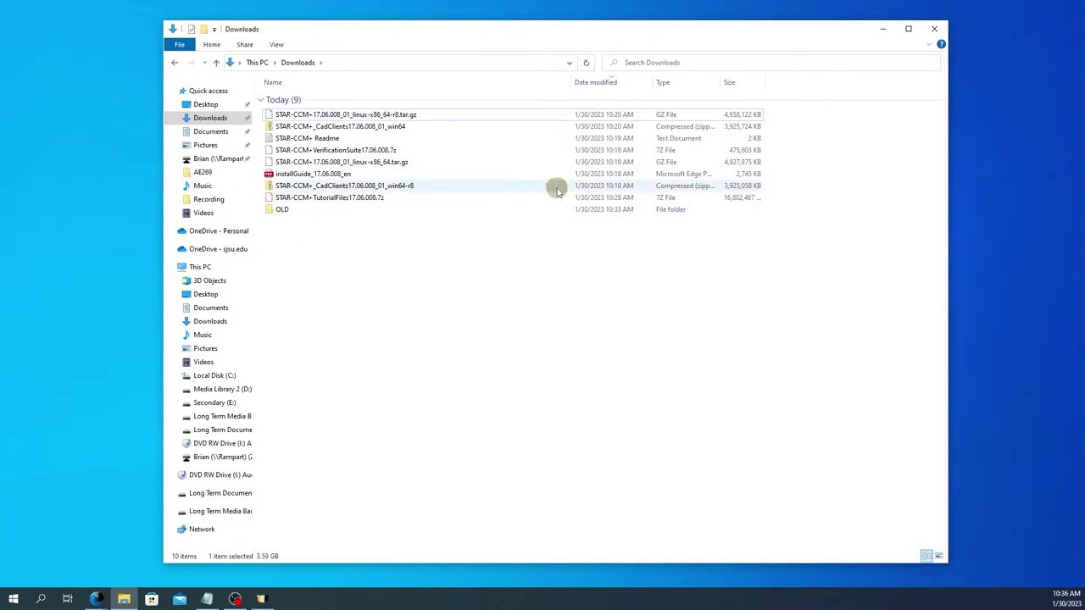
pyautogui.click(391, 127)
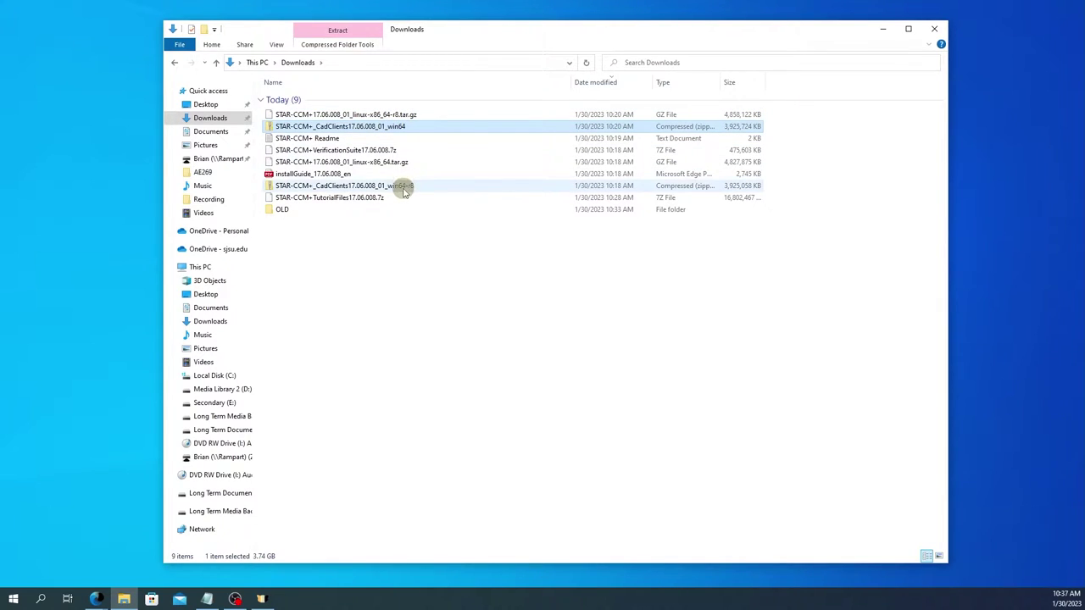
pyautogui.keyDown('ctrl'); pyautogui.click(381, 186); pyautogui.keyUp('ctrl')
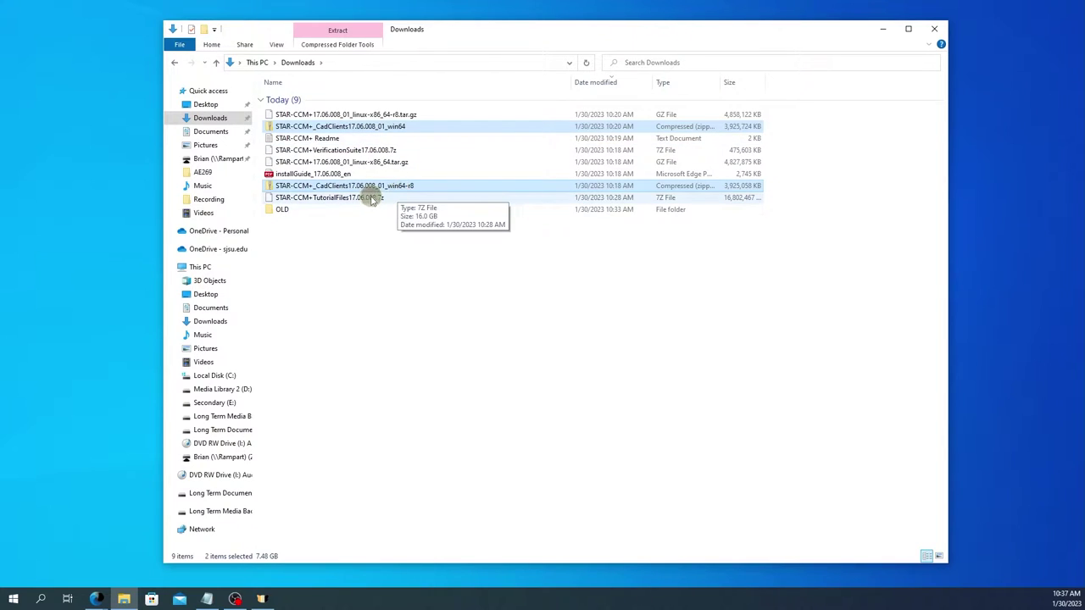
# Step: Review the remaining TutorialFiles, CadClients win64 and Linux tar.gz archives in Downloads
pyautogui.click(370, 199)
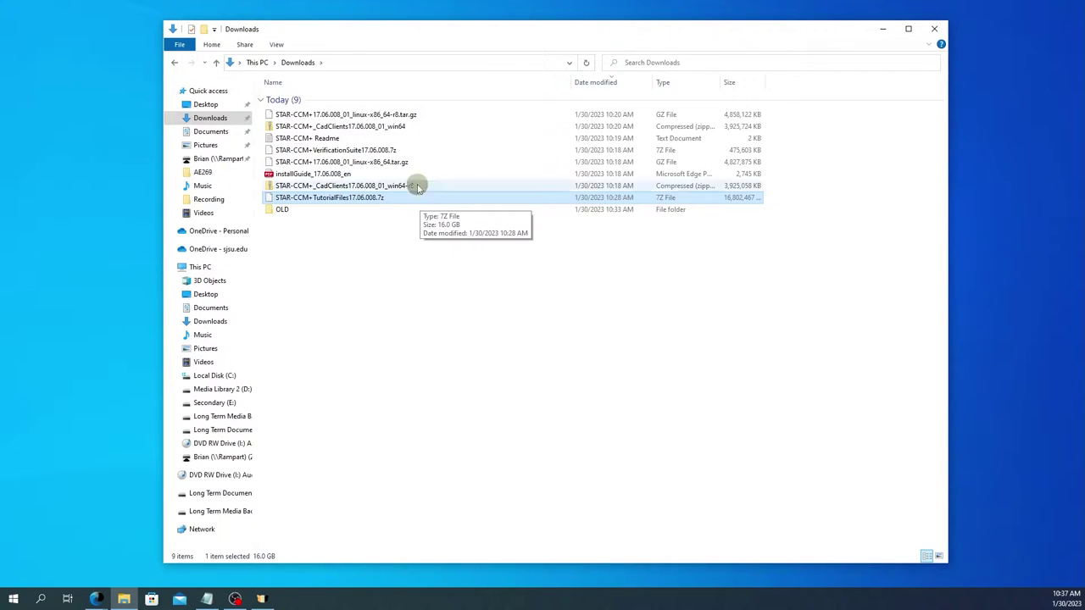
pyautogui.click(458, 128)
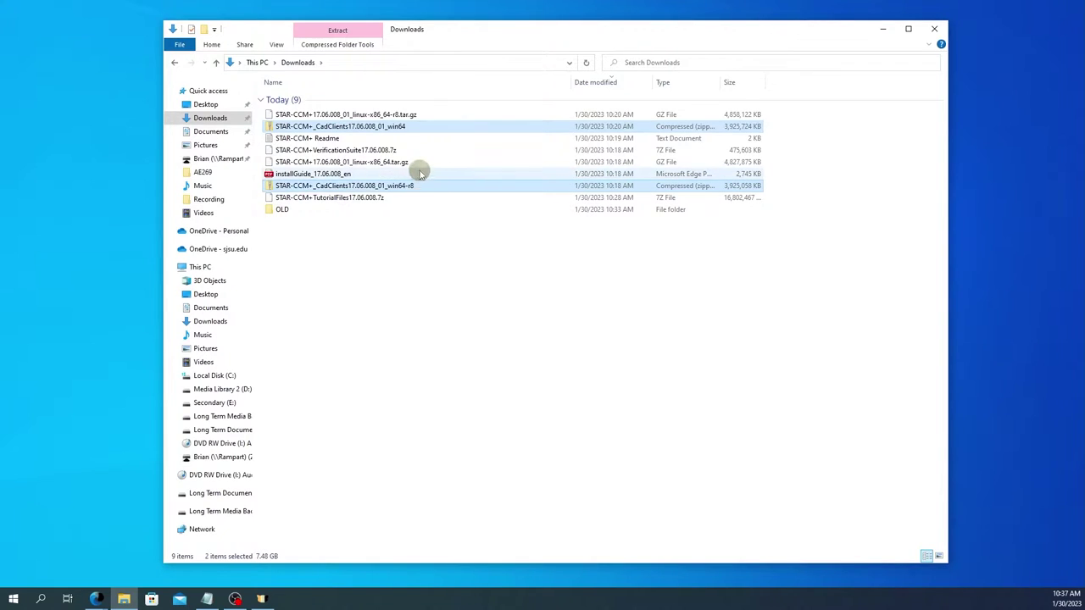
pyautogui.click(412, 162)
pyautogui.keyDown('ctrl'); pyautogui.click(410, 115); pyautogui.keyUp('ctrl')
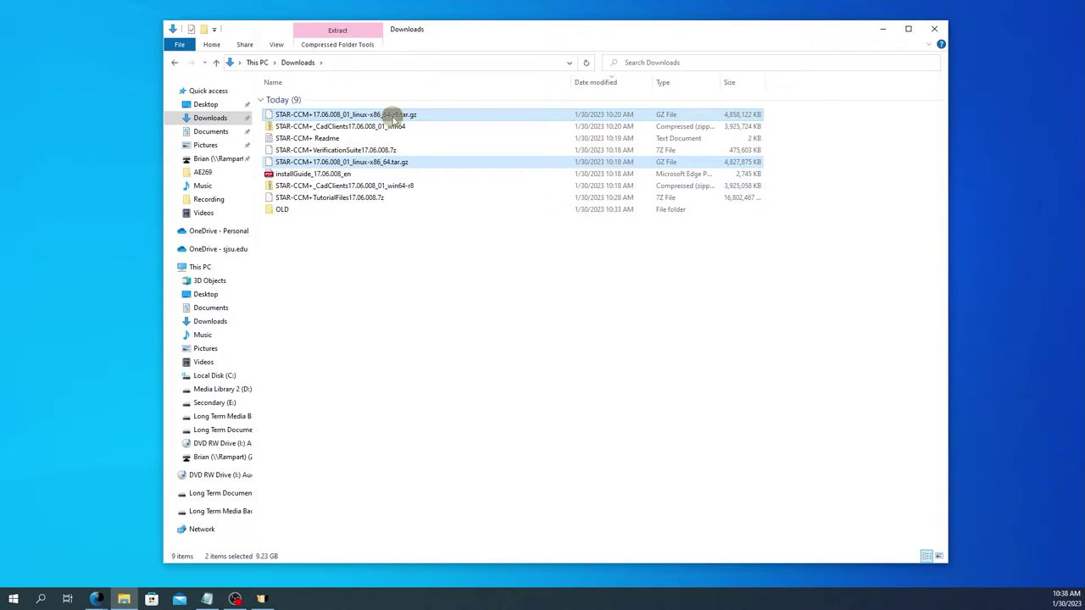
pyautogui.click(396, 162)
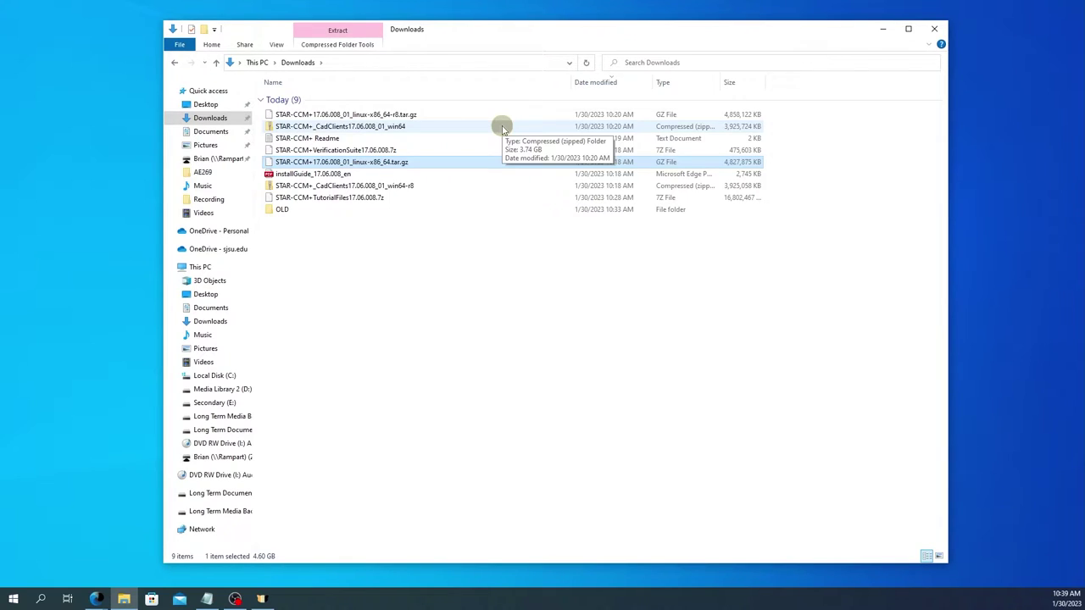
# Step: Check the CadClients17.06.008 win64 zip's contents, then extract it with 7-Zip into its own folder
pyautogui.click(503, 127)
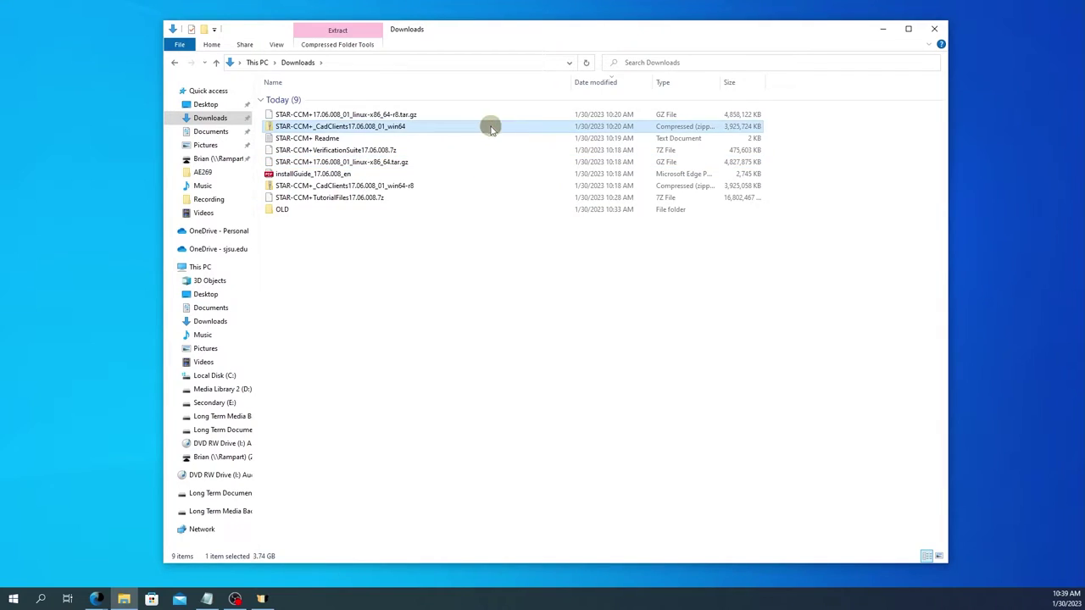
pyautogui.doubleClick(399, 128)
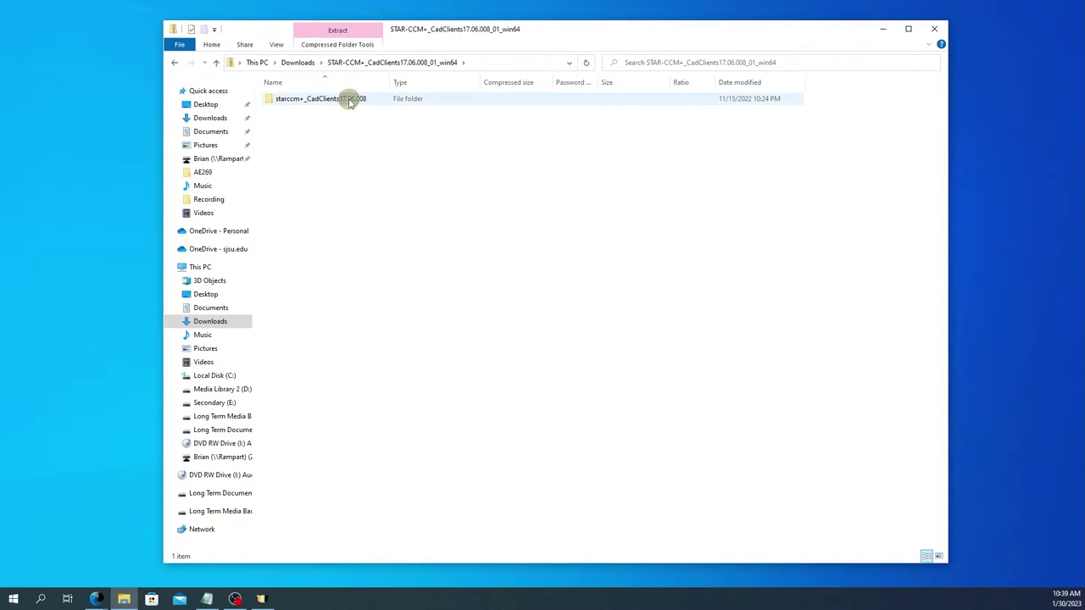
pyautogui.click(307, 63)
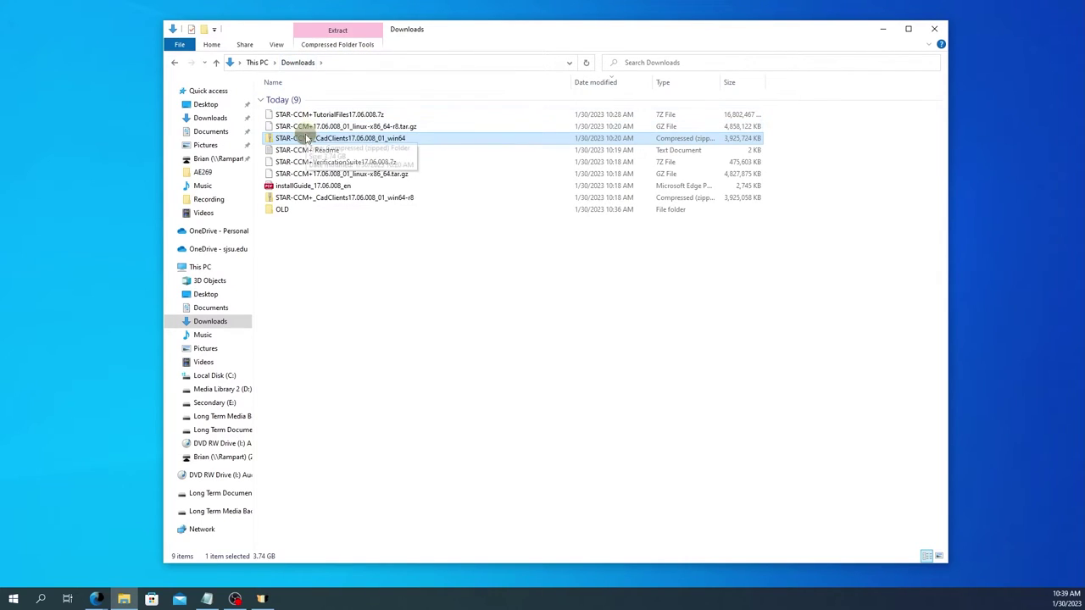
pyautogui.rightClick(307, 139)
pyautogui.moveTo(405, 199)
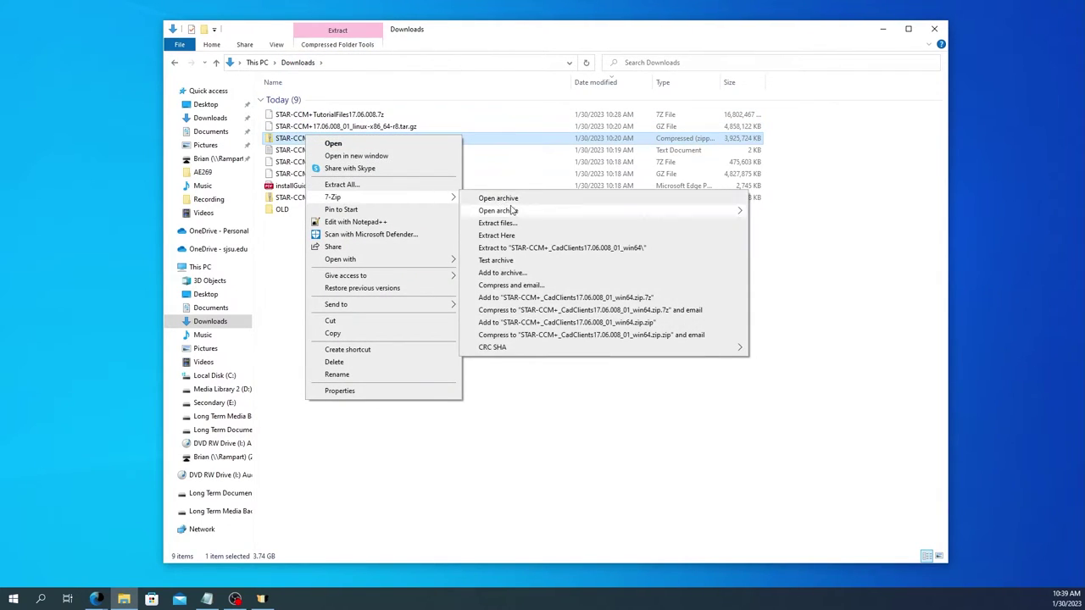
pyautogui.click(497, 223)
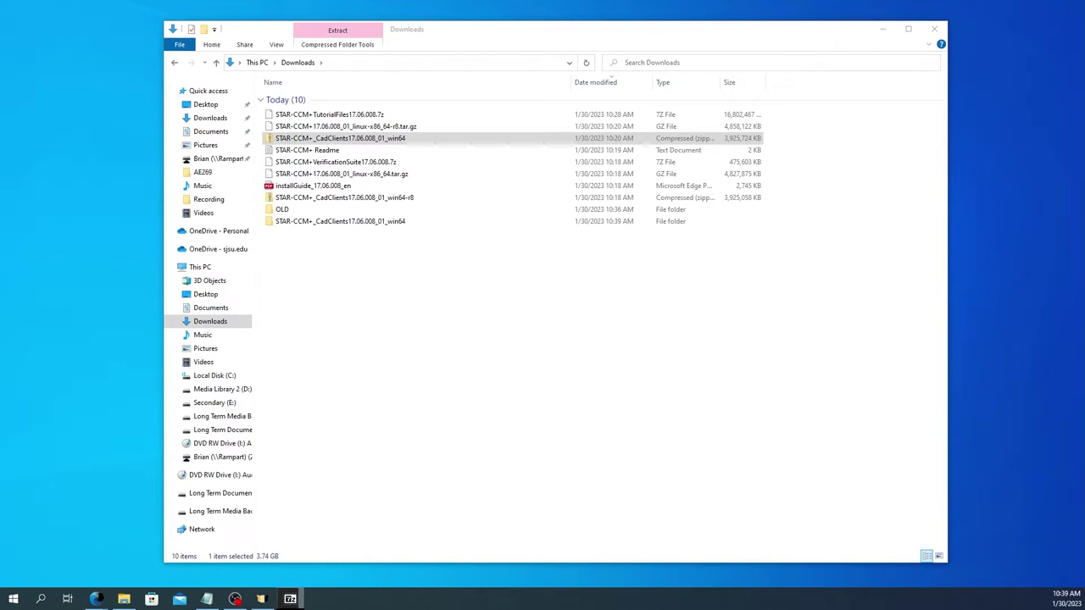
# Step: Open the extracted starccm+_CadClients17.06.008 folder and run its STAR-CCM+ installer batch file
pyautogui.doubleClick(403, 222)
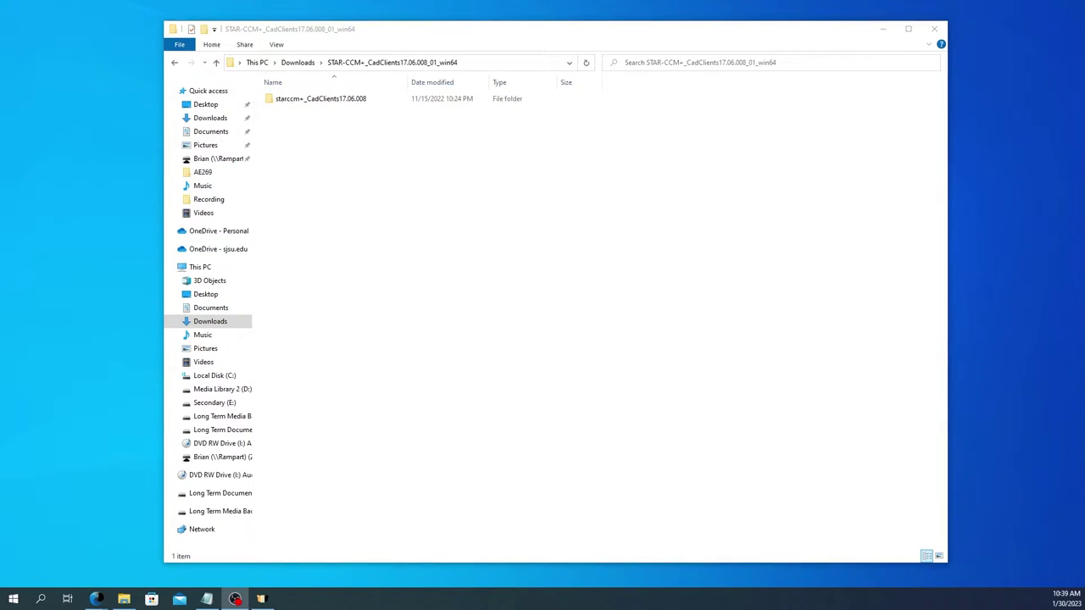
pyautogui.doubleClick(337, 103)
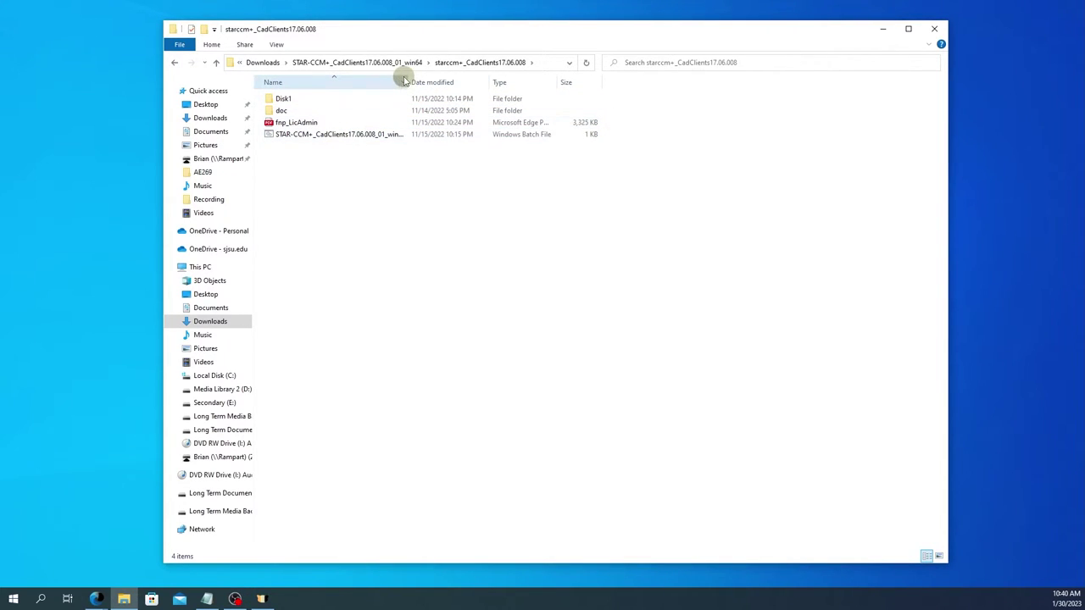
pyautogui.moveTo(407, 80); pyautogui.dragTo(492, 80)
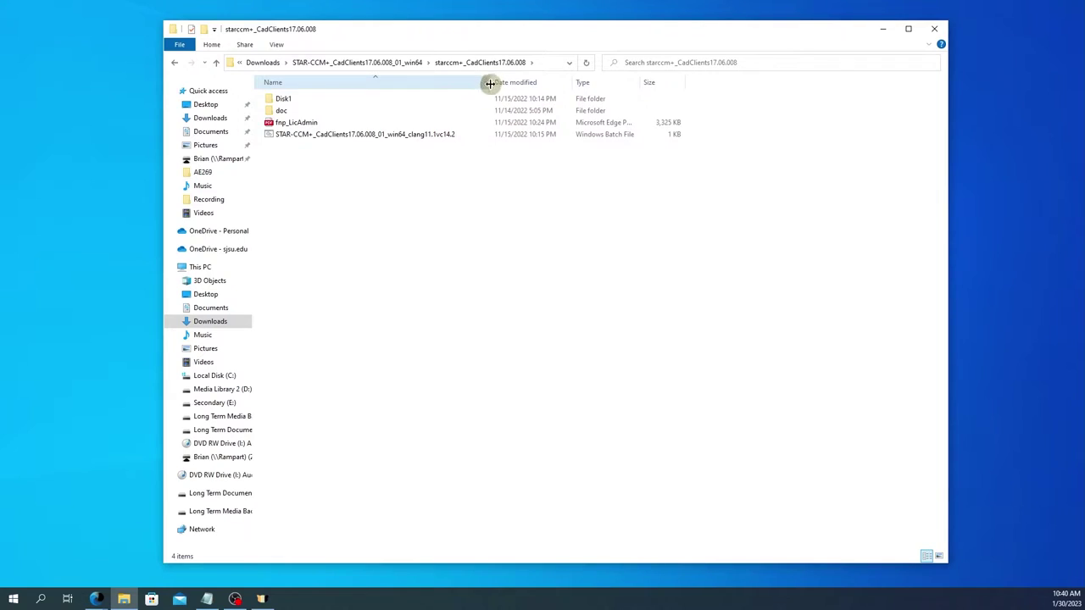
pyautogui.doubleClick(430, 136)
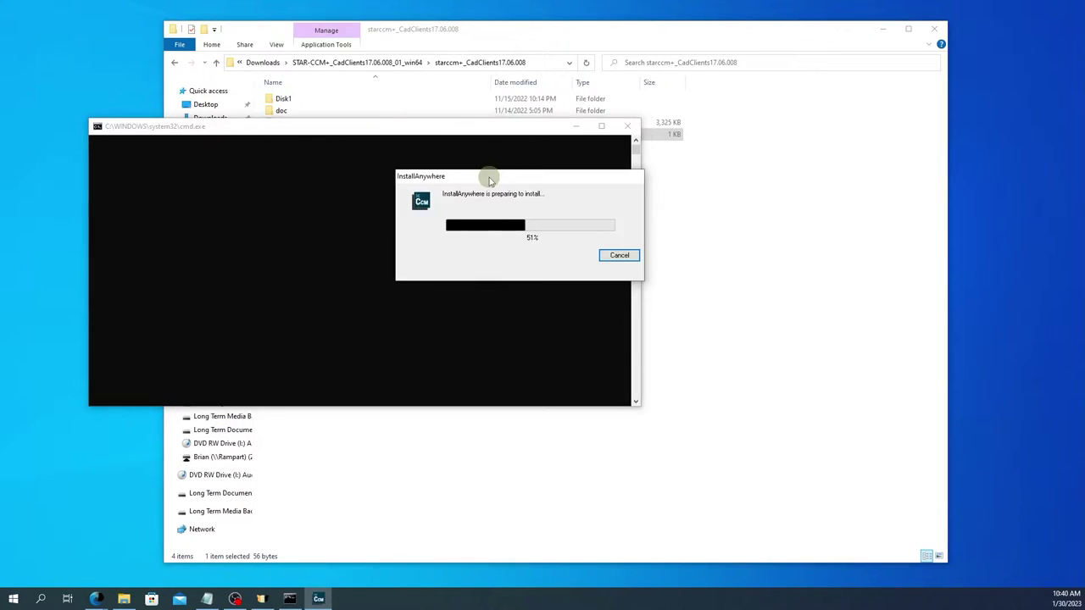
# Step: Move the console and install preparation windows aside while the installer prepares
pyautogui.moveTo(406, 130); pyautogui.dragTo(496, 222)
pyautogui.moveTo(482, 184); pyautogui.dragTo(782, 283)
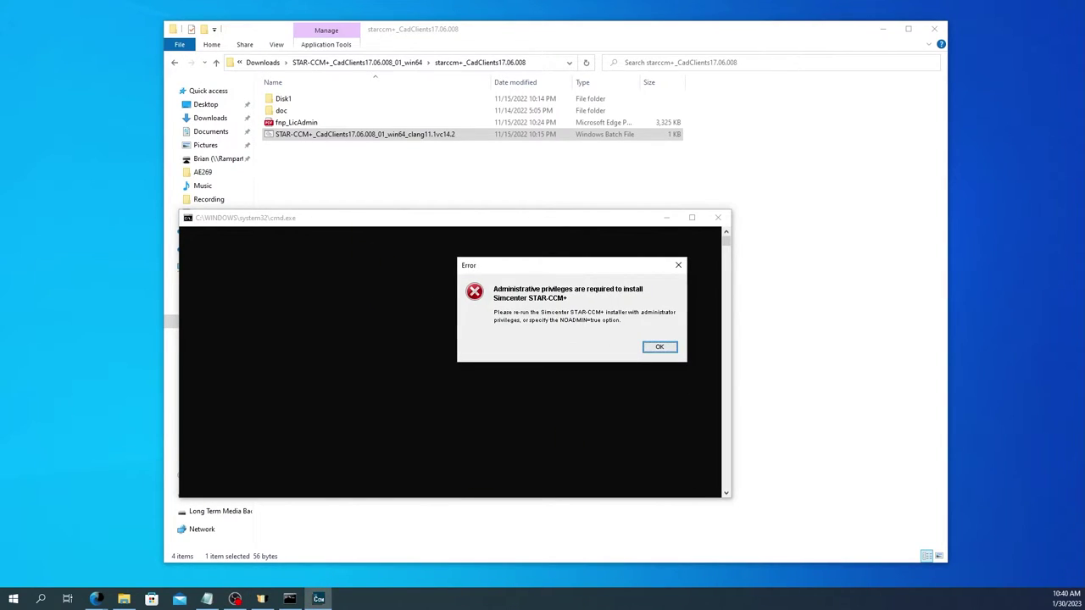
# Step: Dismiss the privileges error and rerun the installer batch file as administrator
pyautogui.click(658, 347)
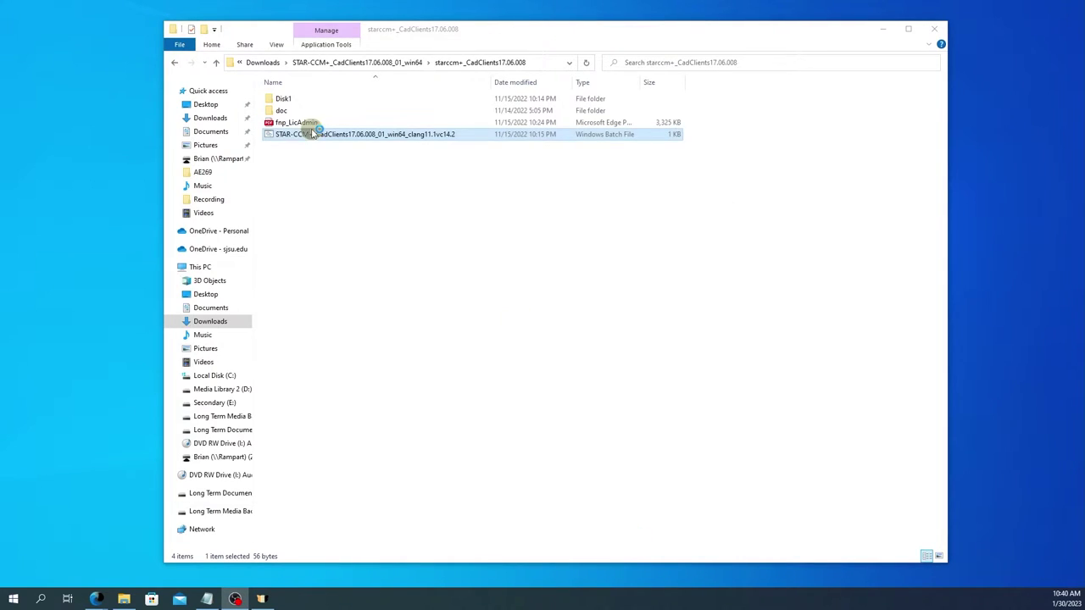
pyautogui.rightClick(314, 137)
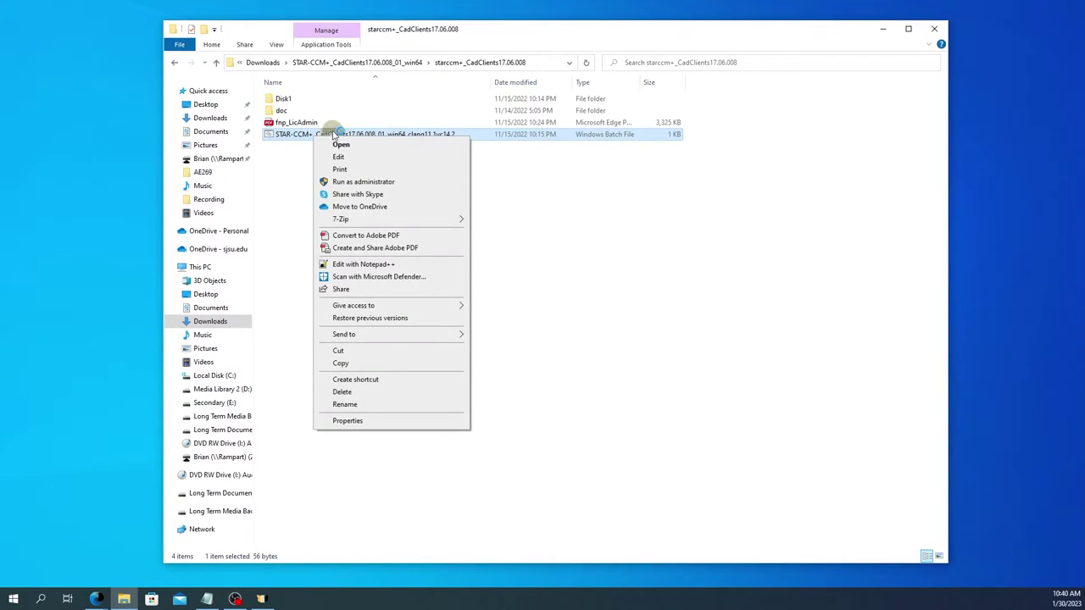
pyautogui.click(345, 182)
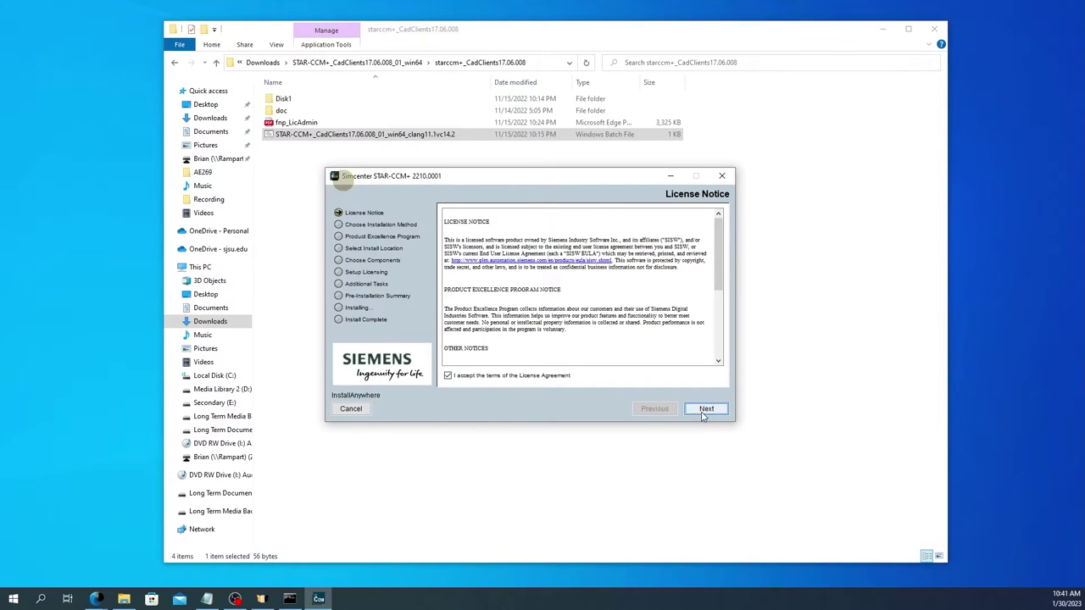
# Step: Accept the license notice, choose Custom (Advanced) install, and stay in the Product Excellence Program
pyautogui.scroll(-6, 577, 306)
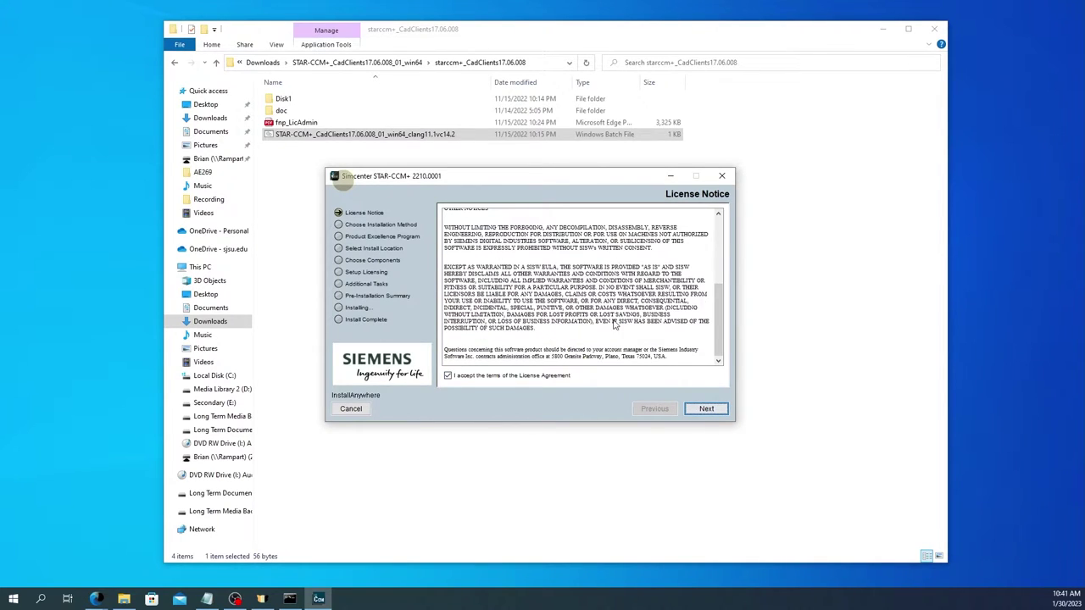
pyautogui.click(707, 409)
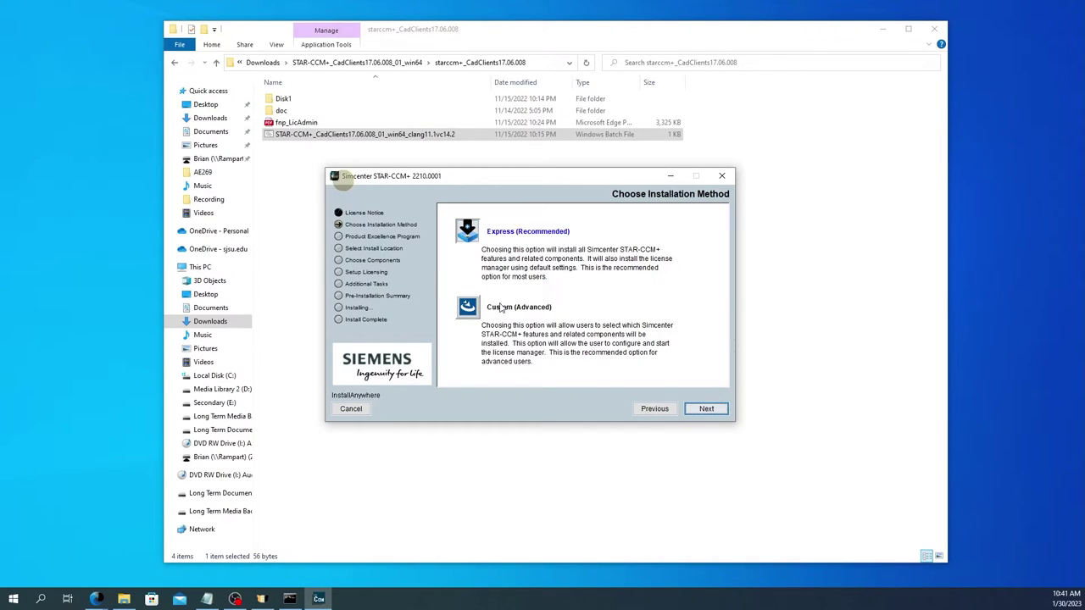
pyautogui.click(469, 308)
pyautogui.click(707, 410)
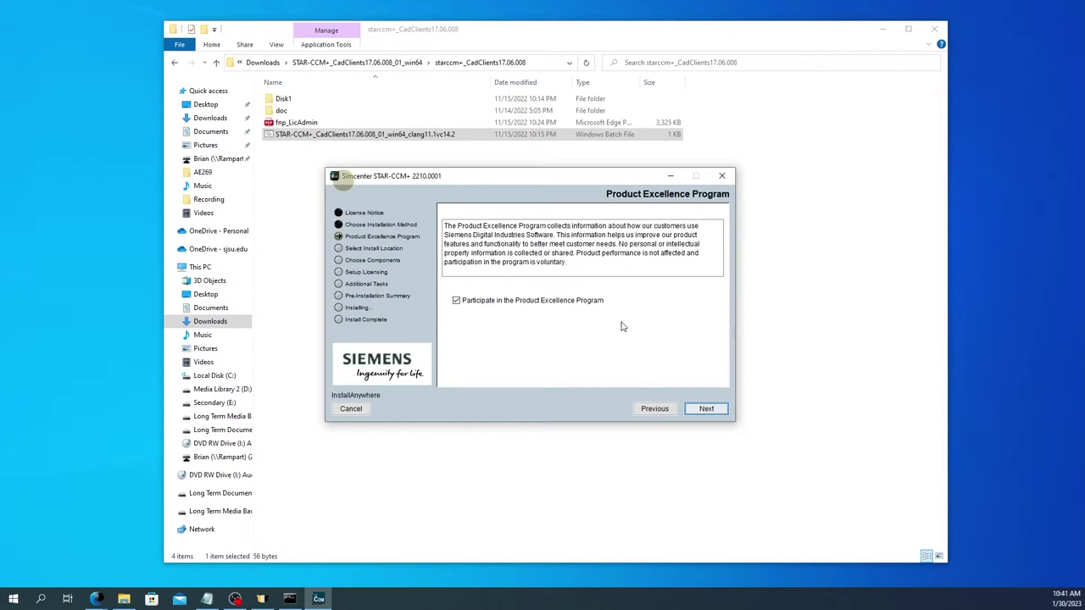
pyautogui.click(464, 305)
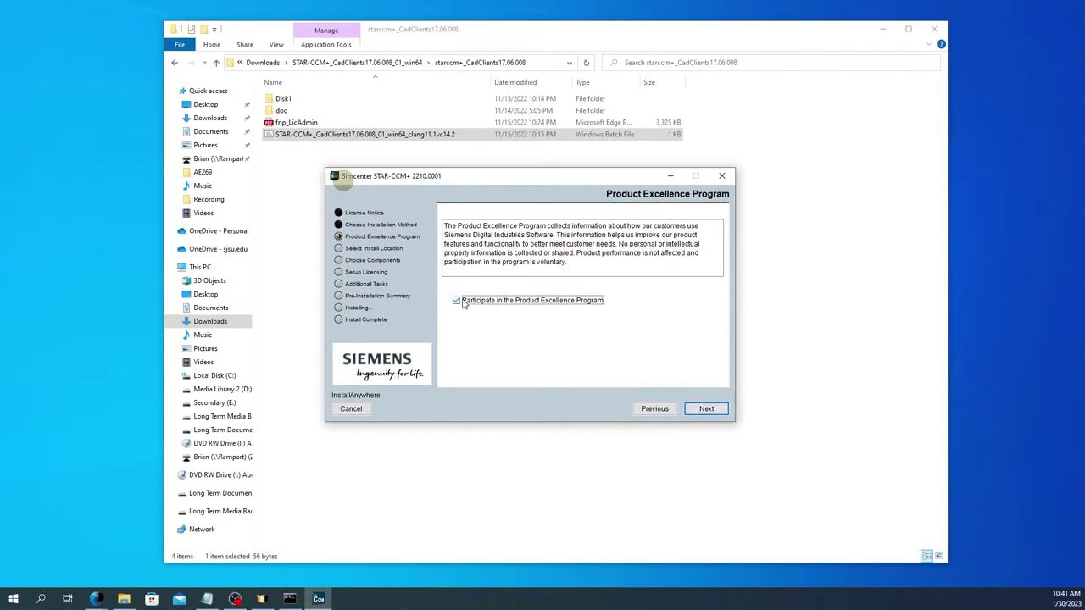
pyautogui.click(707, 408)
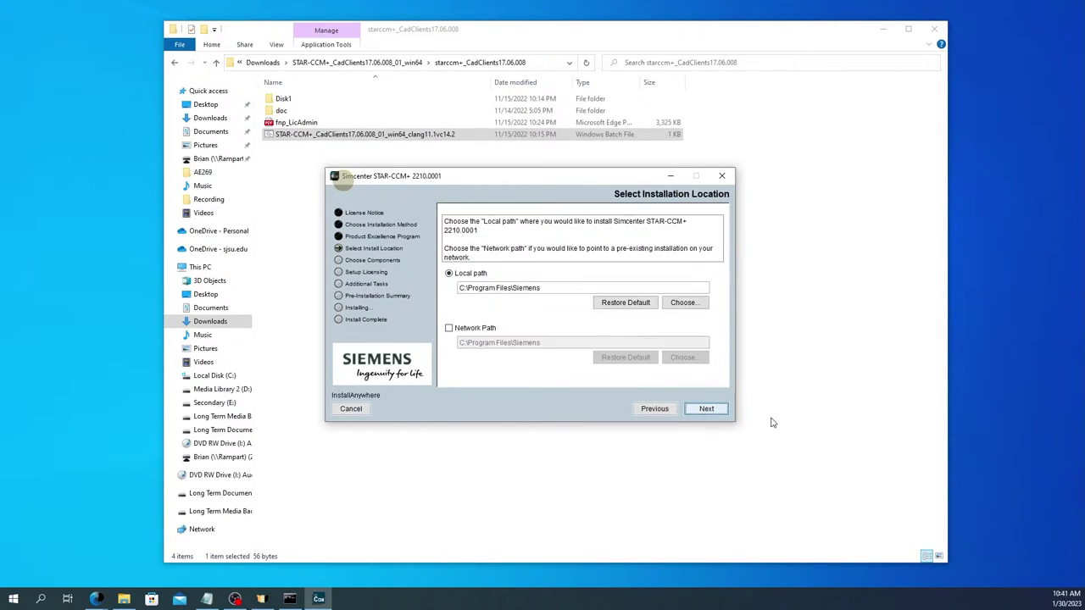
# Step: Keep the default install location, then add CAD Clients with NX, CATIA V5, Inventor and Creo
pyautogui.click(707, 411)
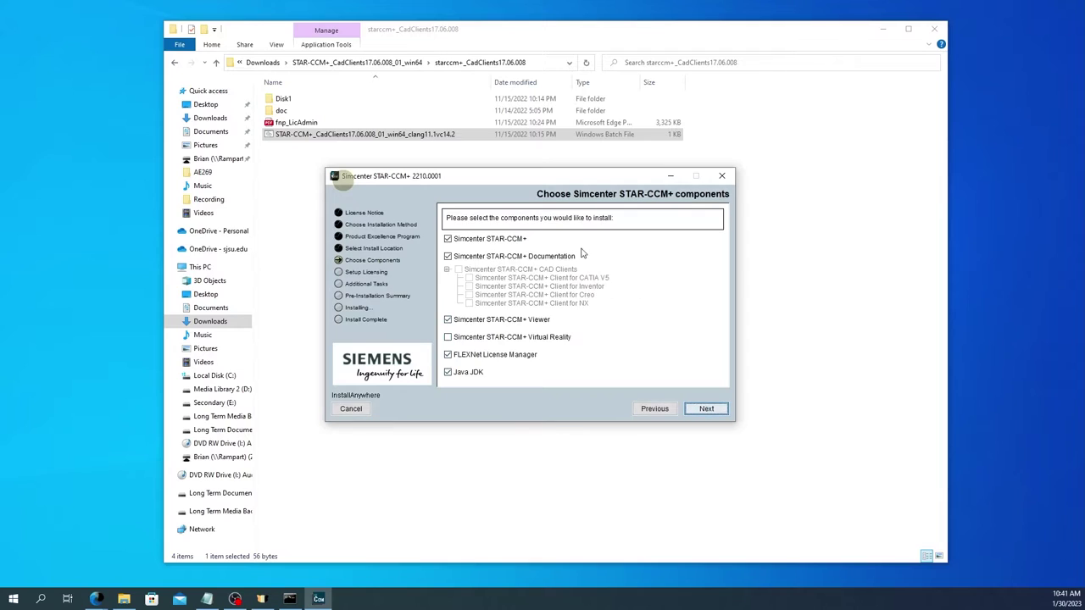
pyautogui.click(461, 269)
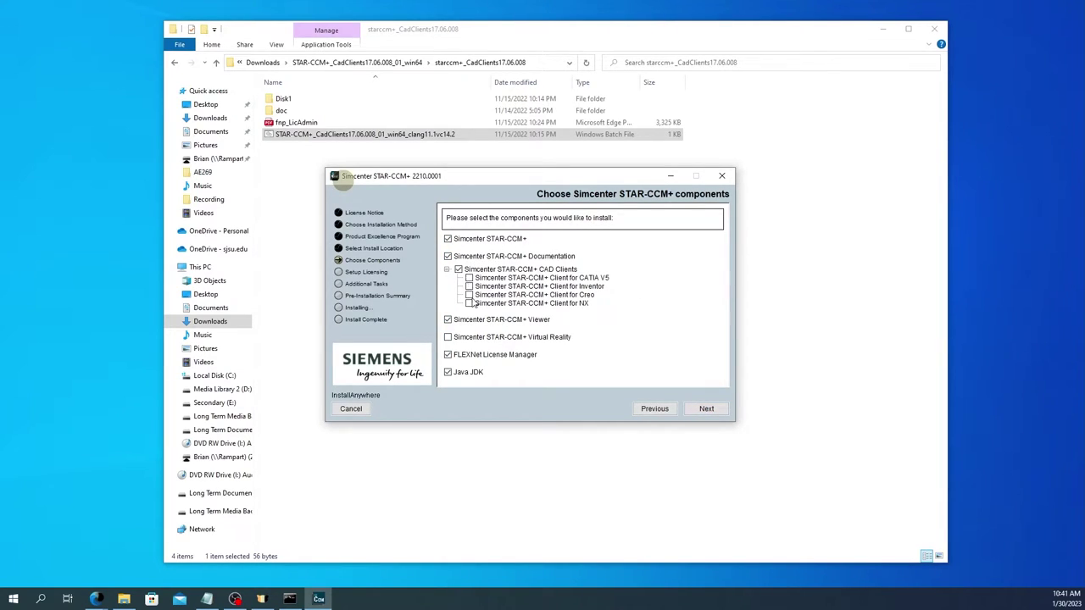
pyautogui.click(471, 303)
pyautogui.click(469, 278)
pyautogui.click(469, 286)
pyautogui.click(469, 295)
# Step: Choose the Power On Demand License Server and continue past the license server warning
pyautogui.click(705, 407)
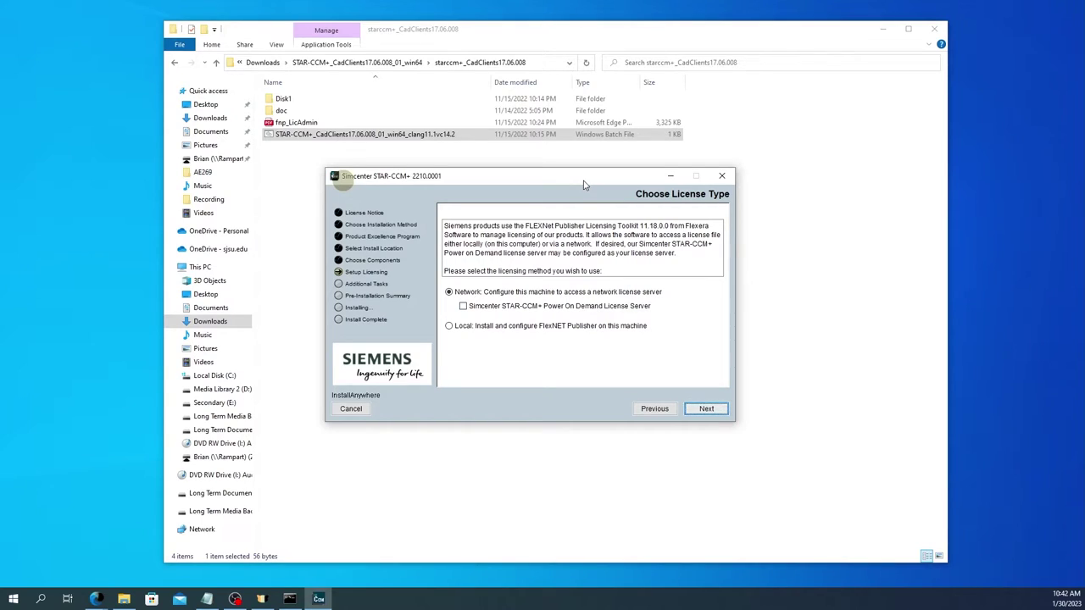
pyautogui.click(464, 307)
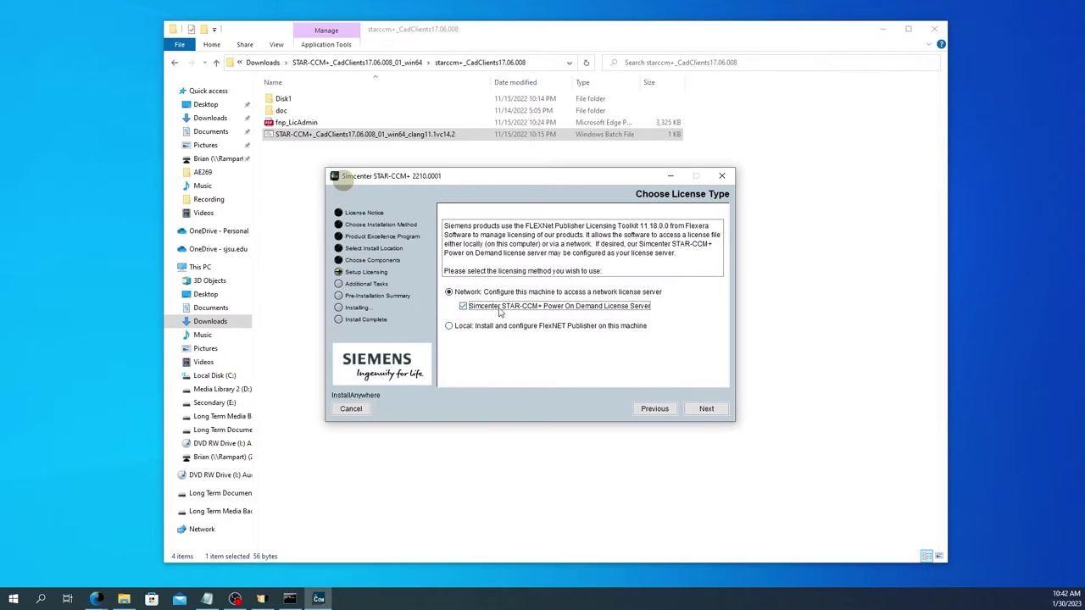
pyautogui.click(706, 408)
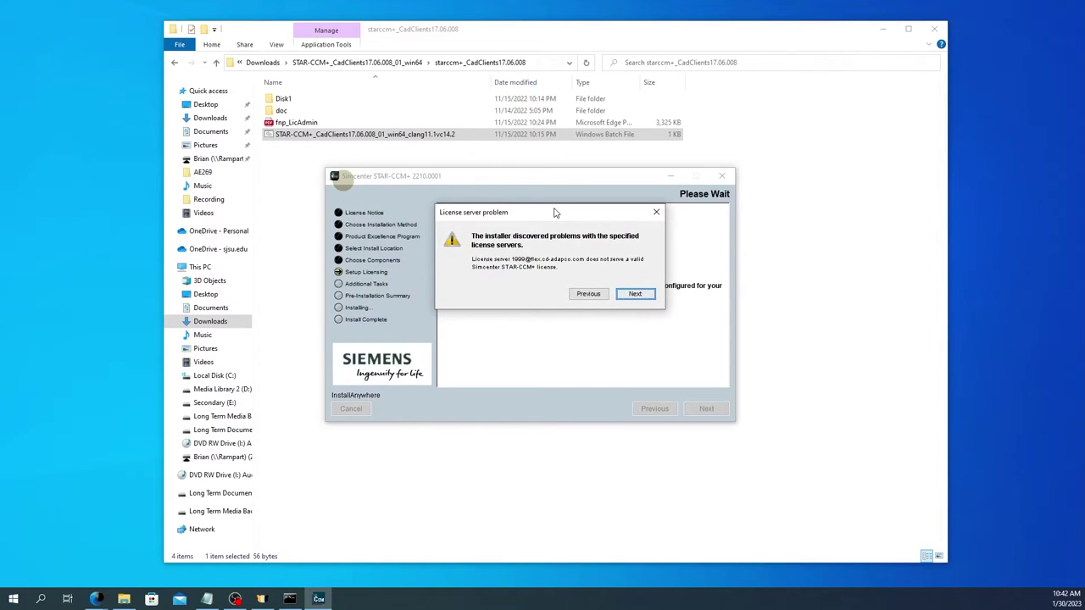
pyautogui.moveTo(574, 219); pyautogui.dragTo(884, 241)
pyautogui.click(942, 316)
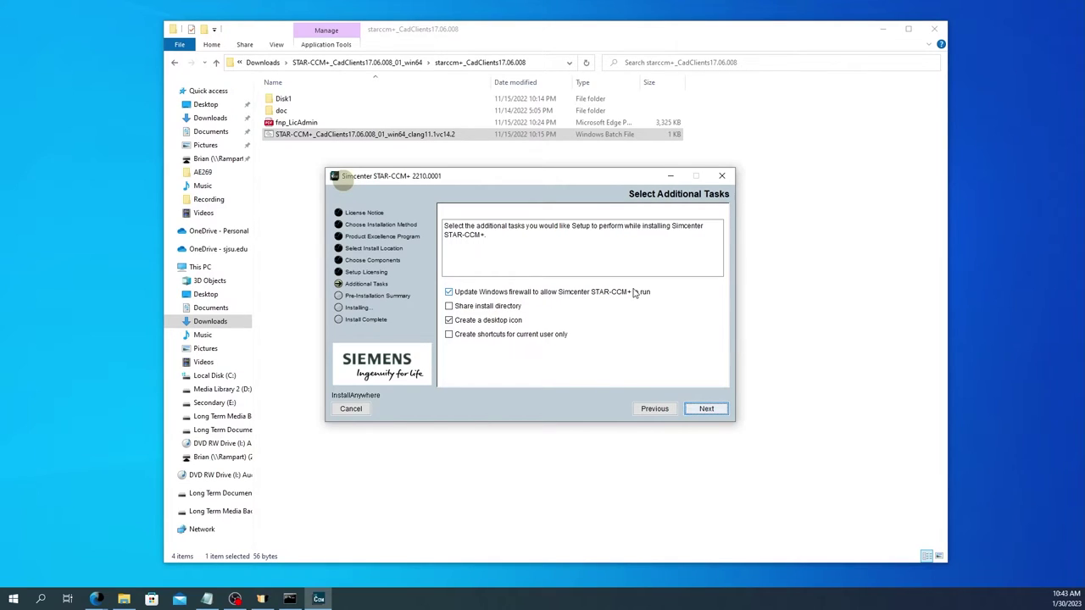
# Step: Leave the install directory unshared, keep firewall update and desktop icon tasks, and continue
pyautogui.click(504, 310)
pyautogui.click(504, 312)
pyautogui.click(491, 311)
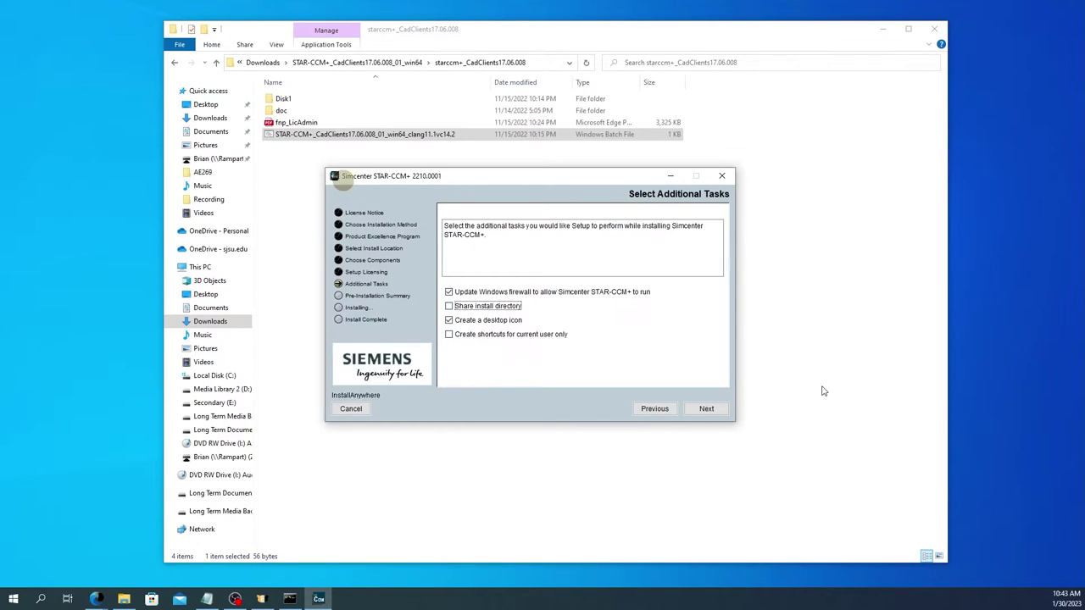
pyautogui.click(449, 306)
pyautogui.click(707, 409)
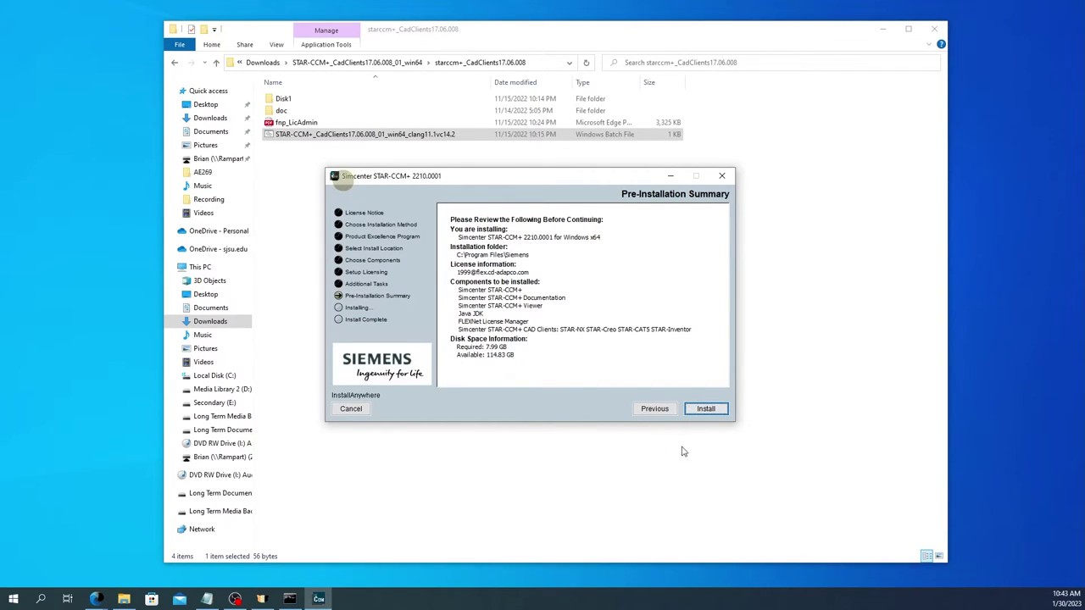
# Step: Install Simcenter STAR-CCM+ 2210.0001, moving the extraction progress dialog aside while it runs
pyautogui.click(704, 411)
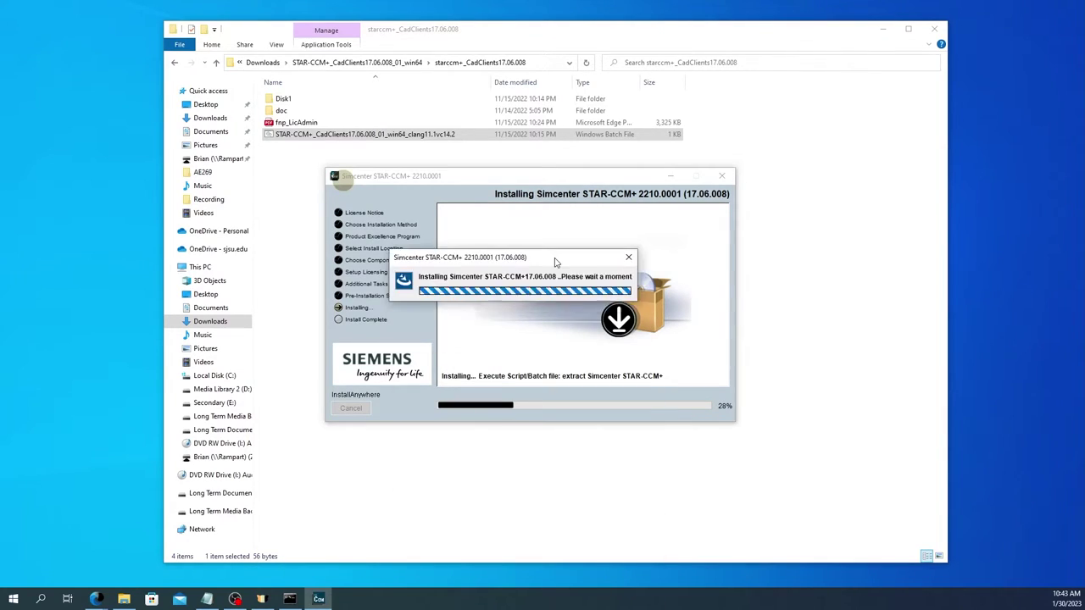
pyautogui.moveTo(525, 320); pyautogui.dragTo(631, 269)
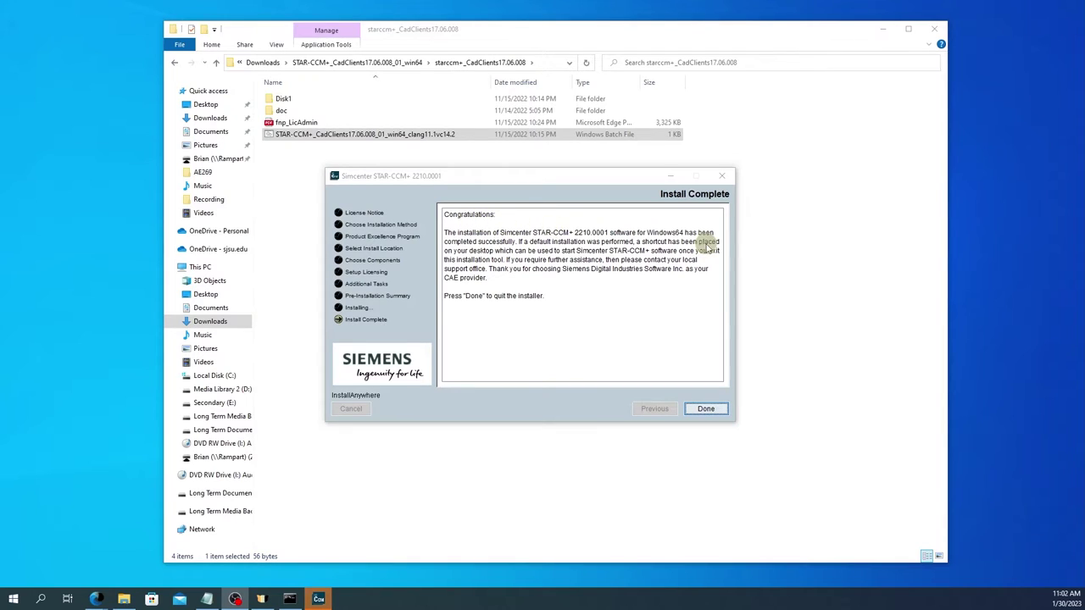
# Step: Close the finished installer with Done and return to the starccm+_CadClients17.06.008 folder window
pyautogui.click(706, 410)
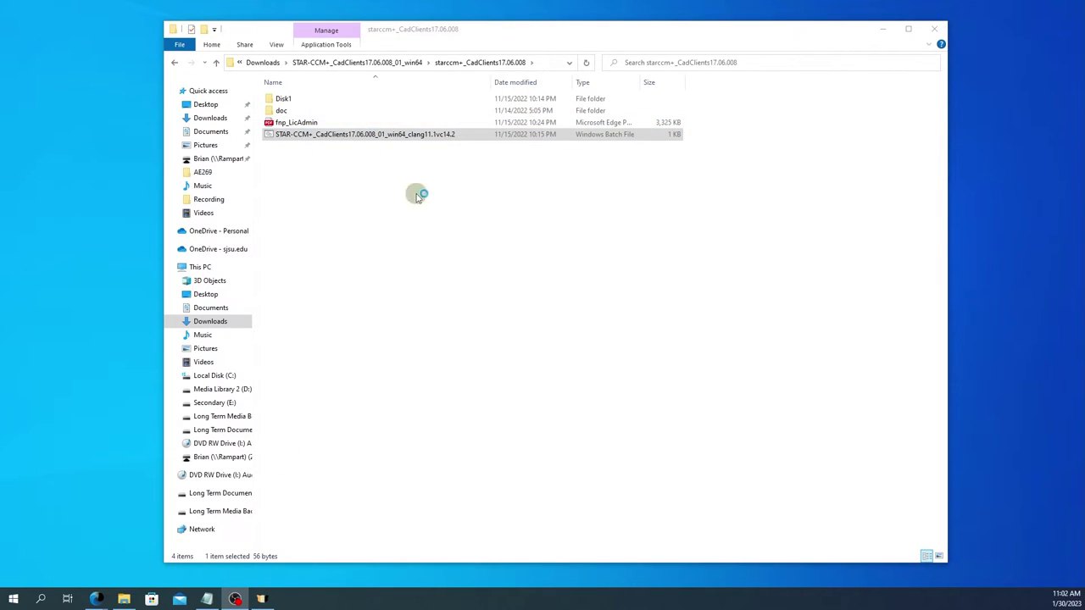
pyautogui.click(471, 245)
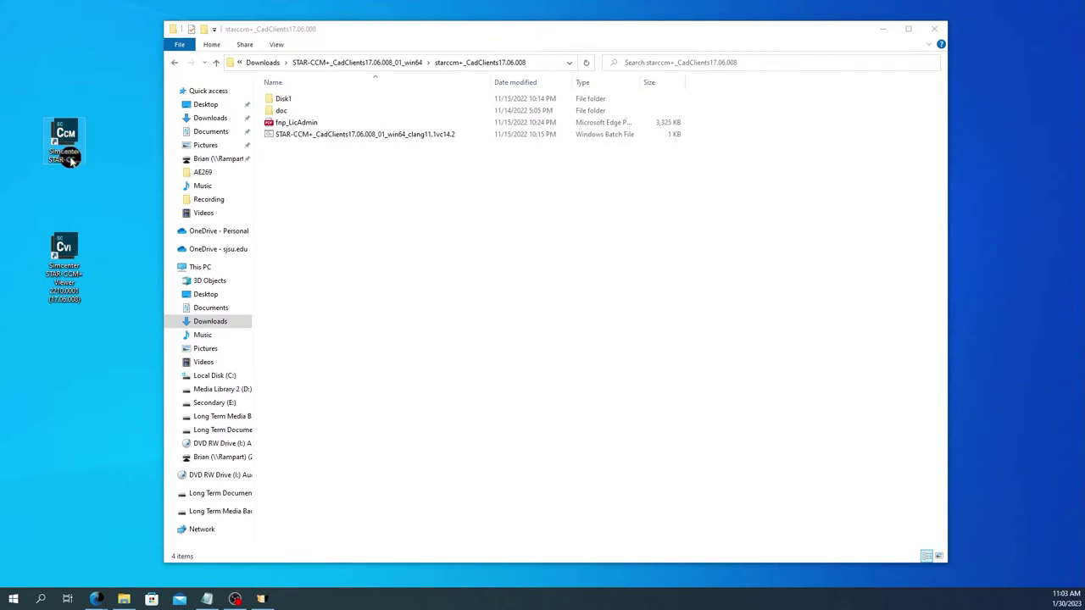
# Step: Check the STAR-CCM+ and Viewer desktop shortcut names, then launch Simcenter STAR-CCM+ from its shortcut
pyautogui.click(76, 134)
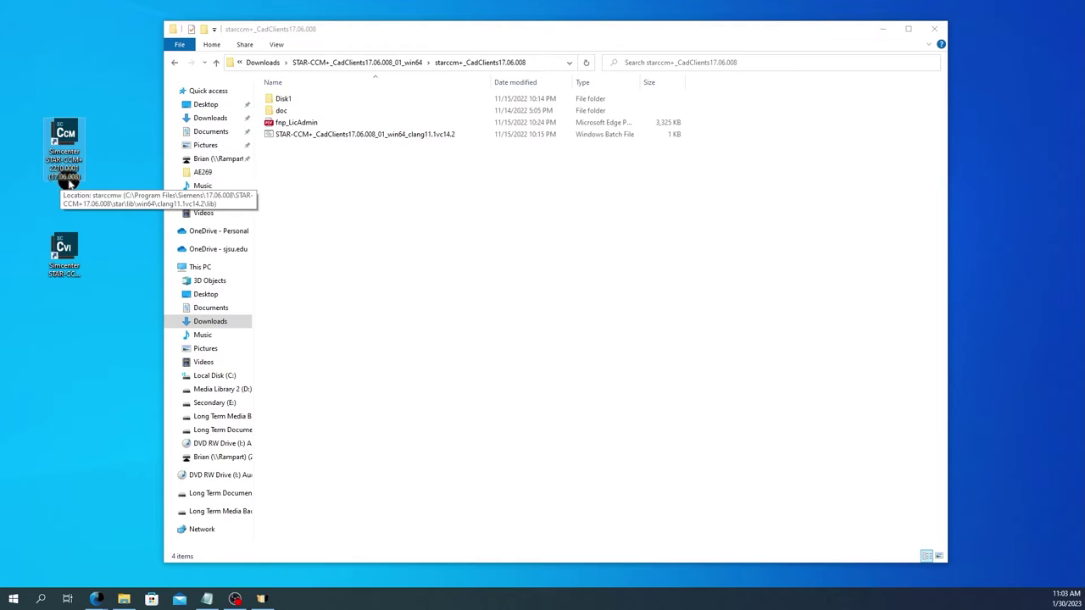
pyautogui.click(68, 259)
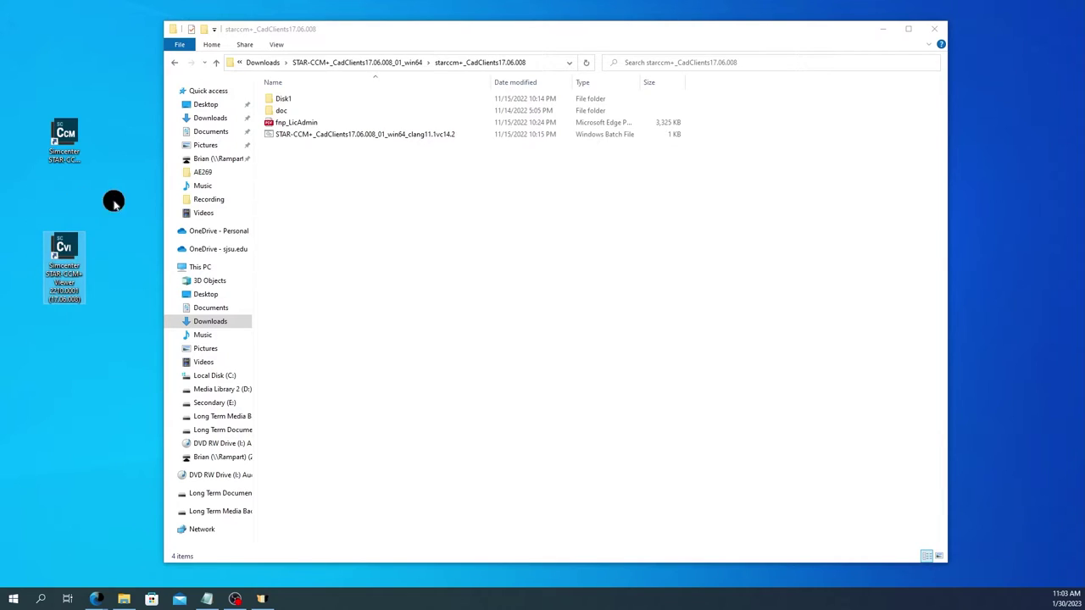
pyautogui.click(52, 153)
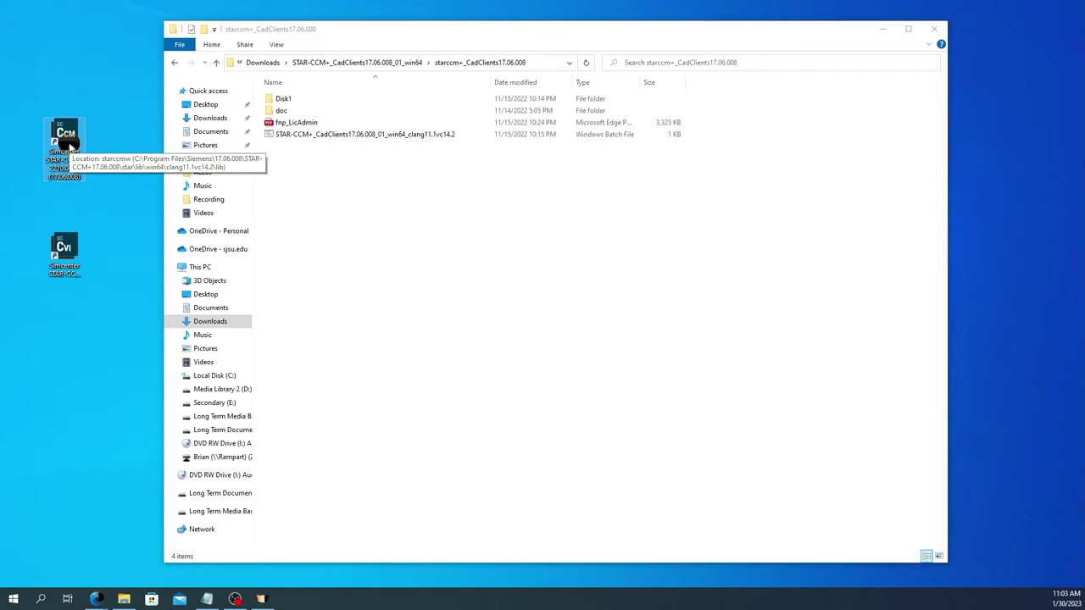
pyautogui.doubleClick(70, 146)
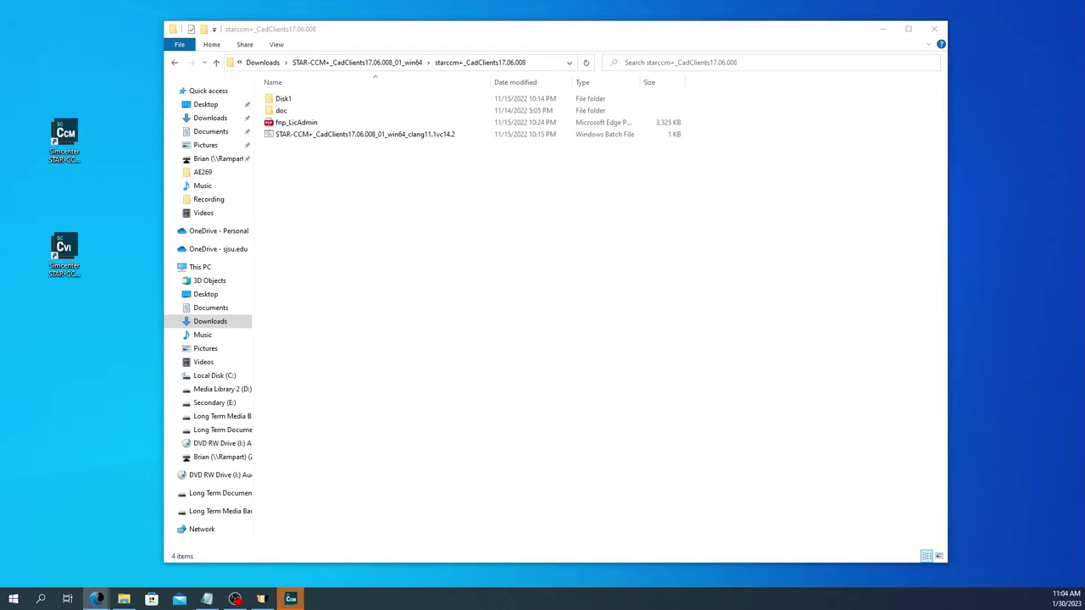
# Step: Bring the STAR-CCM+ main window forward from the taskbar and raise it slightly on screen
pyautogui.click(291, 598)
pyautogui.moveTo(366, 61); pyautogui.dragTo(366, 50)
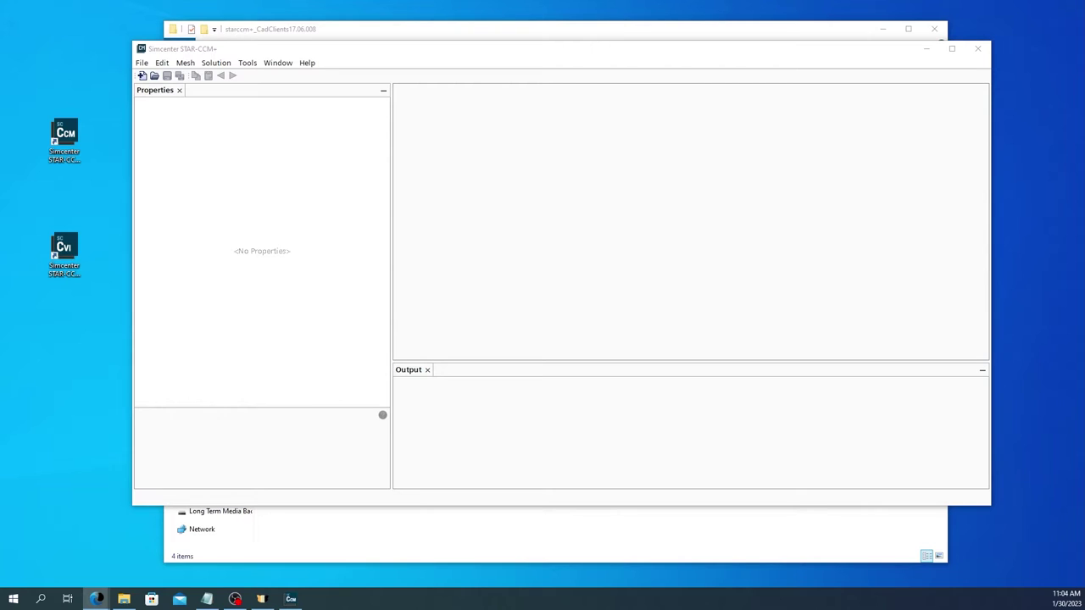
# Step: Open the Create a File dialog, move it up and left, then cancel it
pyautogui.click(142, 76)
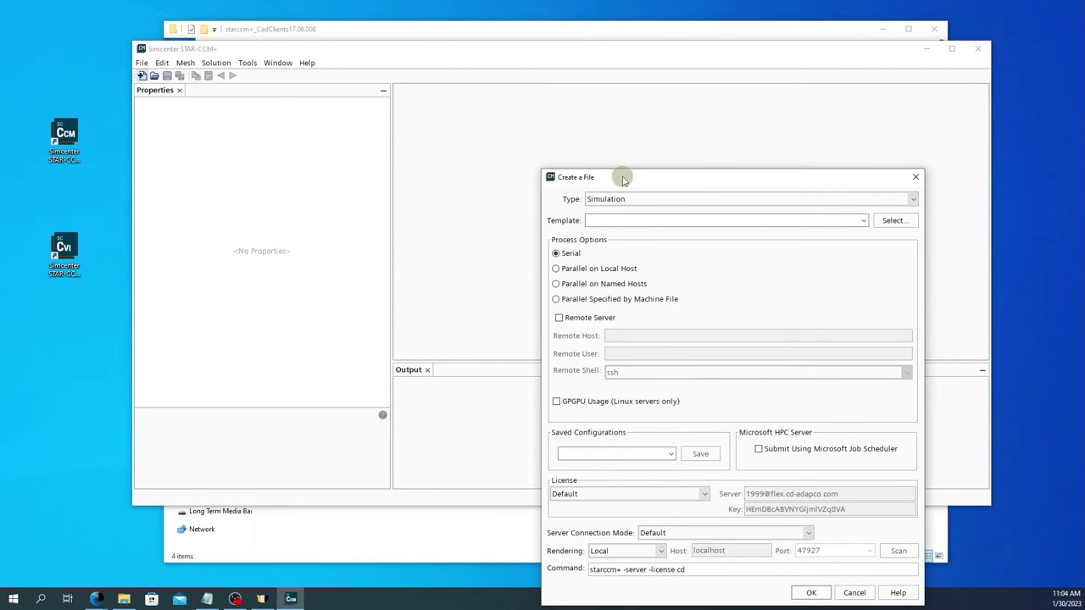
pyautogui.moveTo(620, 178); pyautogui.dragTo(425, 74)
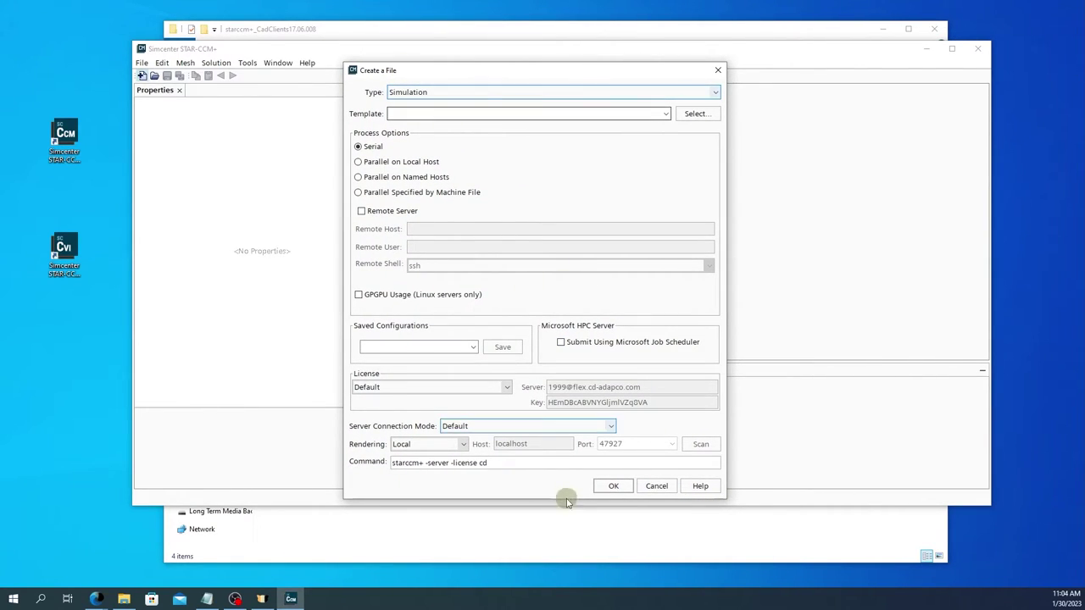
pyautogui.click(666, 485)
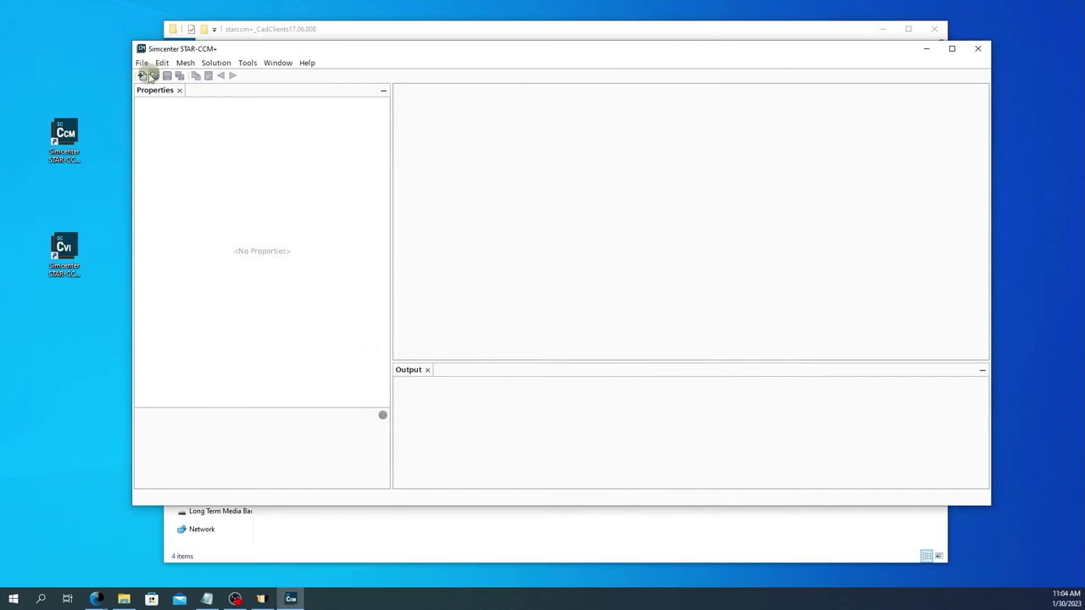
# Step: Open the Load a File window, move it up and left, then cancel it
pyautogui.click(158, 77)
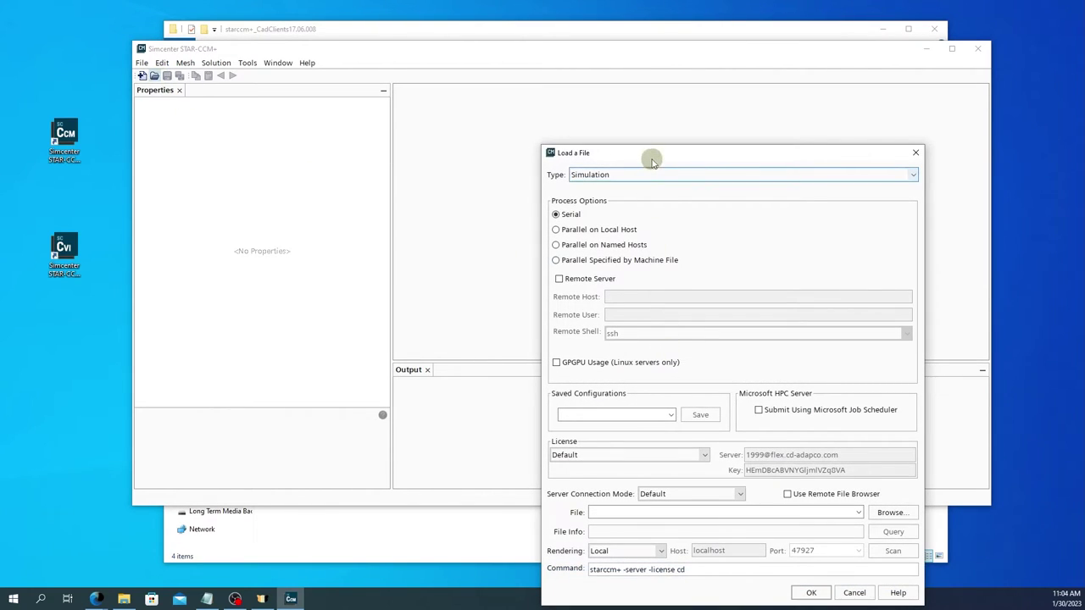
pyautogui.moveTo(649, 155); pyautogui.dragTo(507, 70)
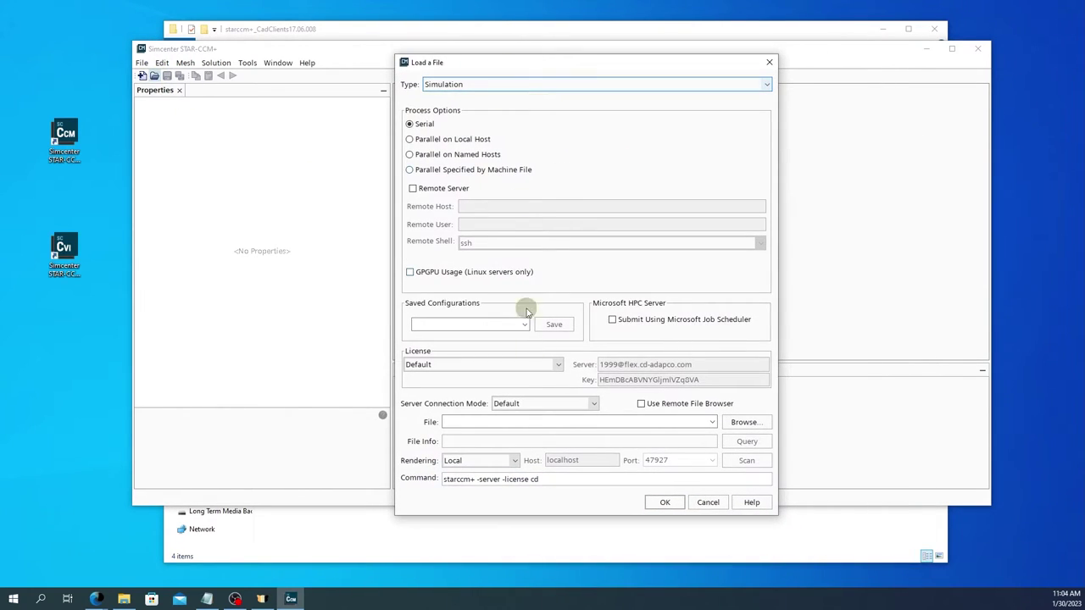
pyautogui.click(708, 502)
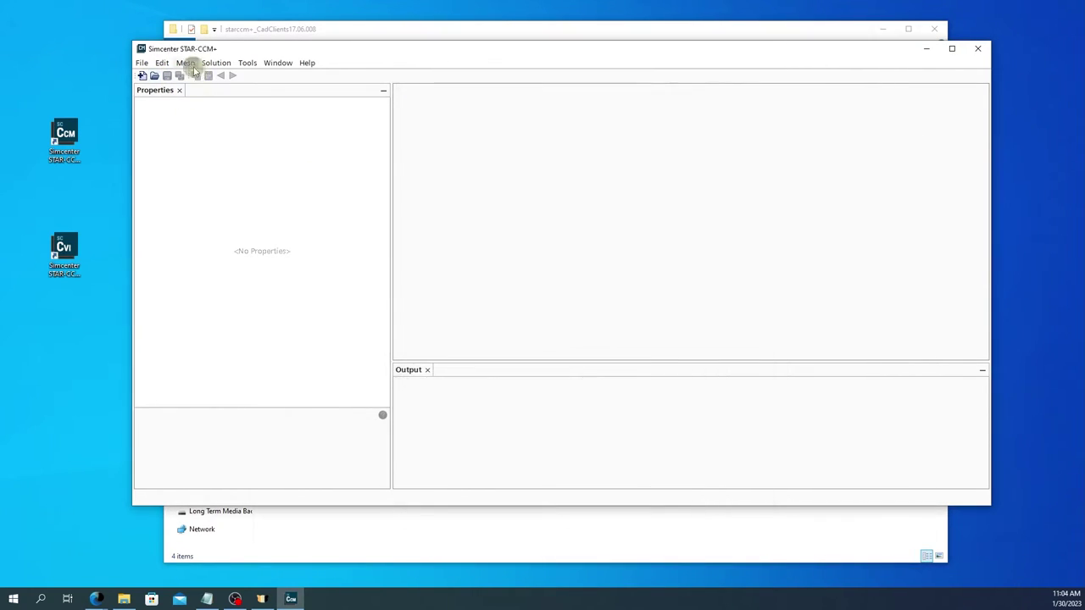
# Step: Start a new simulation set to Parallel on Local Host with 2 compute processes
pyautogui.click(142, 76)
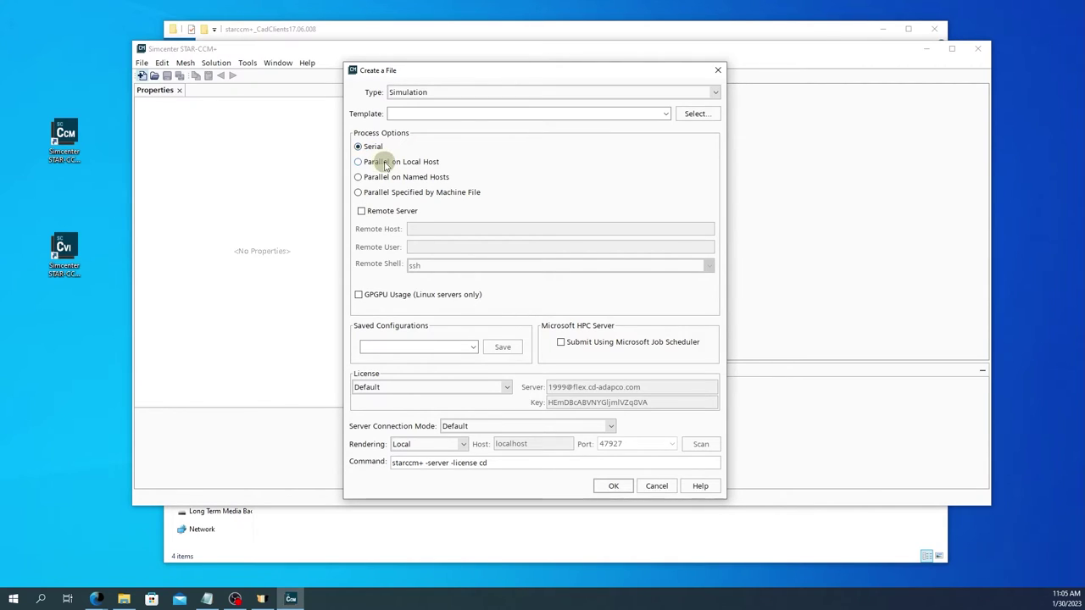
pyautogui.click(382, 161)
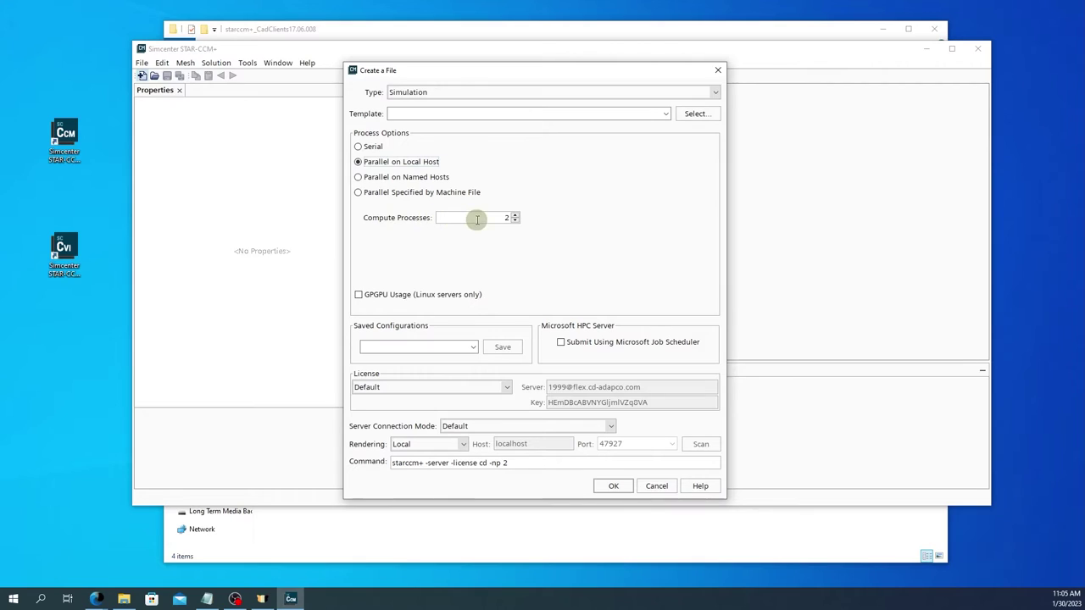
# Step: Focus the Compute Processes field, then bring Resource Monitor's CPU view forward showing 18% usage
pyautogui.click(508, 218)
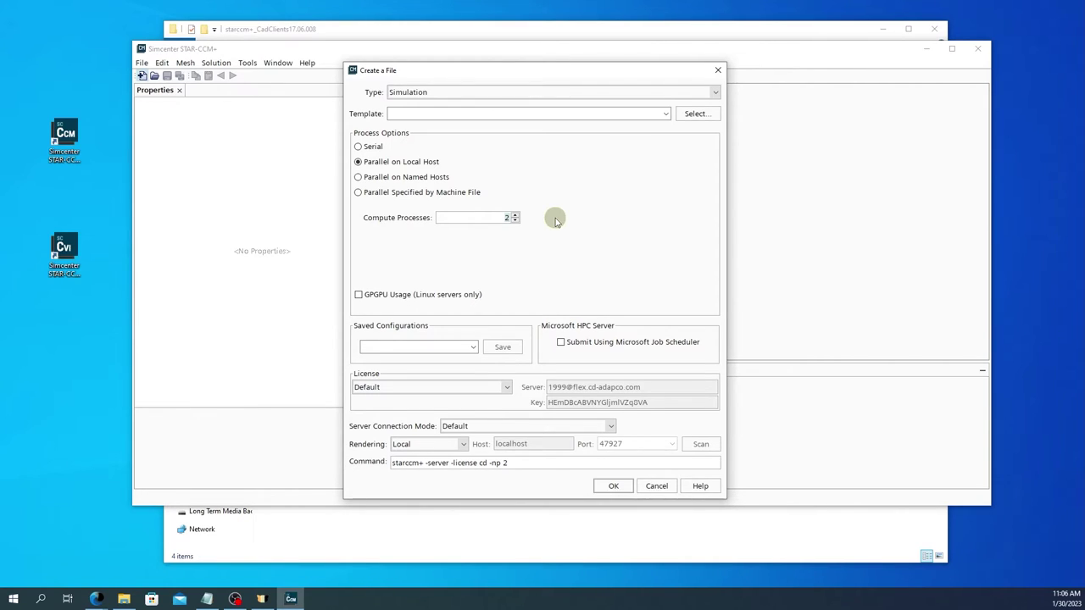
pyautogui.click(64, 148)
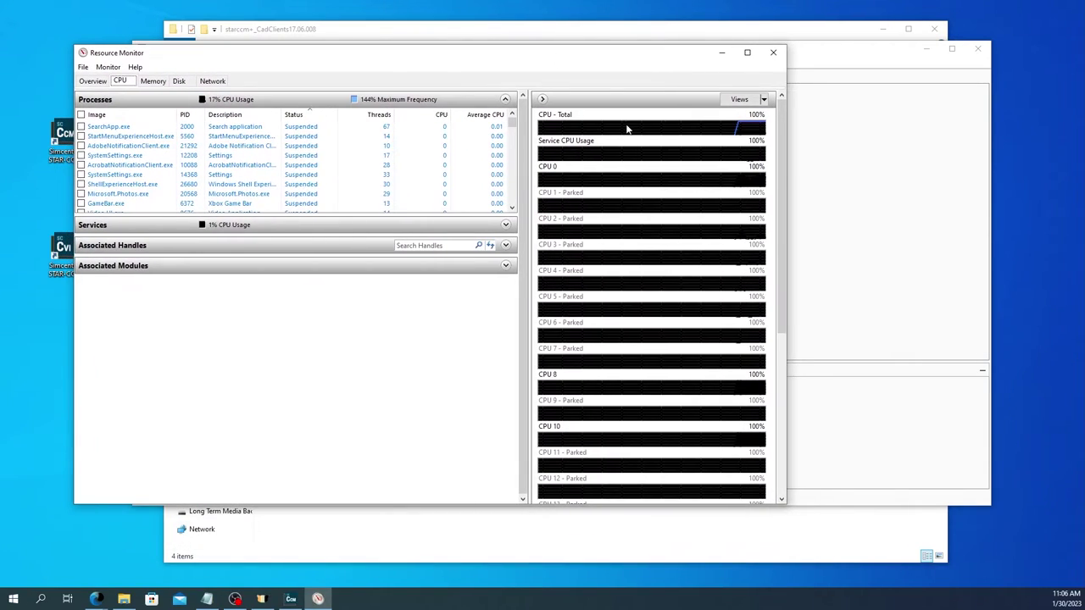
pyautogui.moveTo(782, 291); pyautogui.dragTo(790, 455)
pyautogui.moveTo(780, 412); pyautogui.dragTo(796, 210)
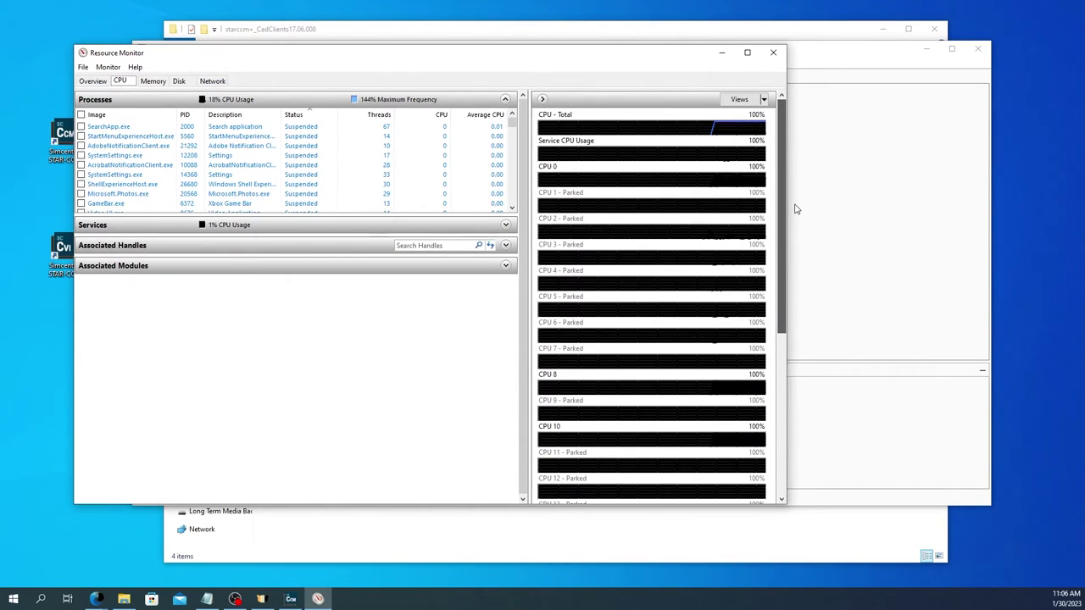
pyautogui.click(786, 437)
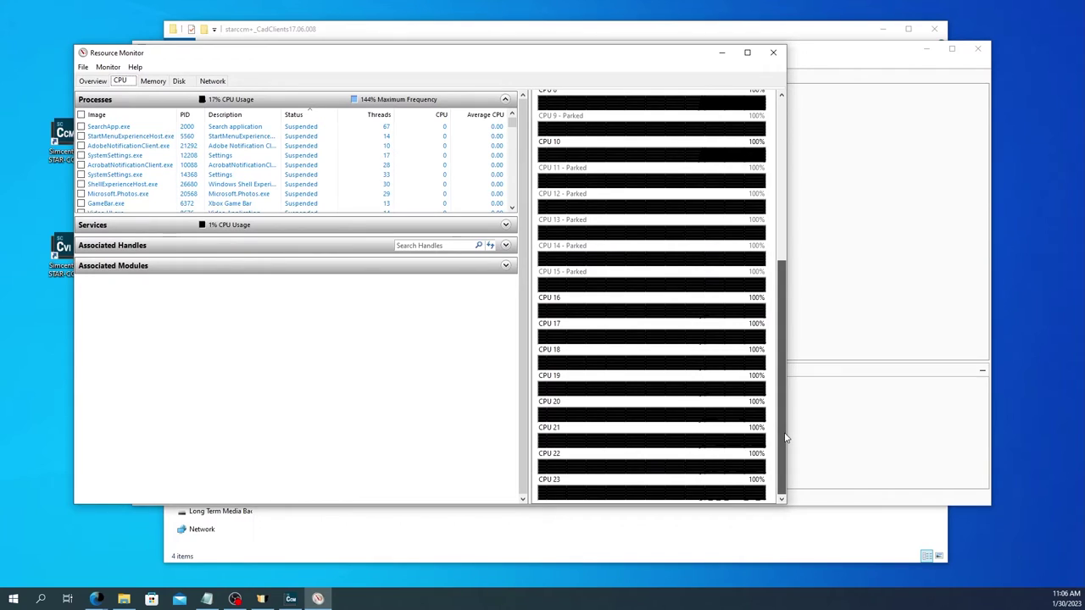
pyautogui.moveTo(785, 439); pyautogui.dragTo(823, 135)
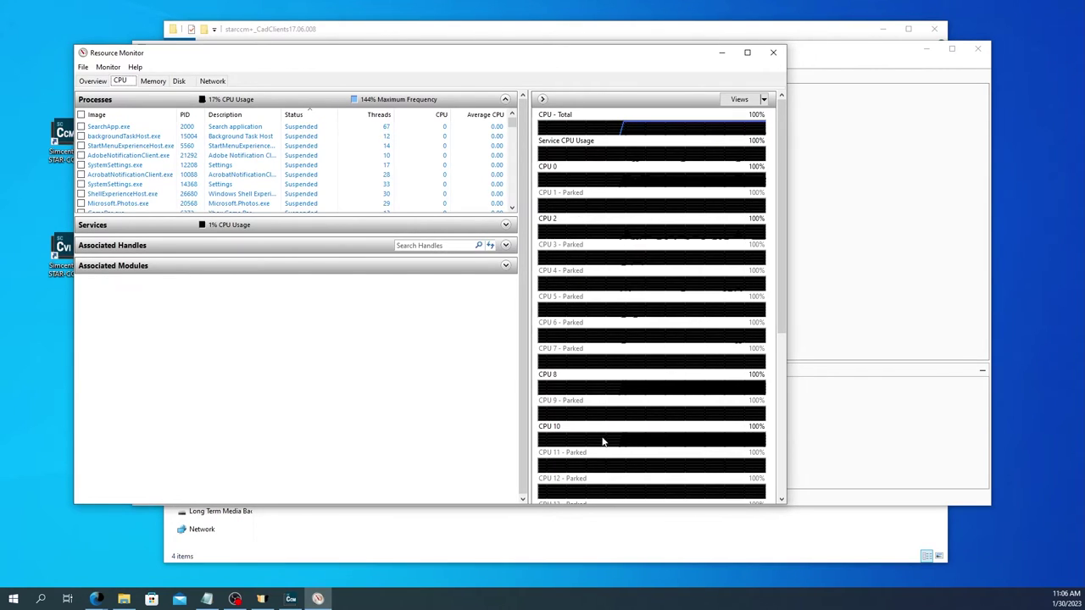
pyautogui.moveTo(777, 305); pyautogui.dragTo(774, 493)
# Step: Minimize Resource Monitor and set Compute Processes to 14, toggling Serial then back to Parallel on Local Host
pyautogui.click(722, 52)
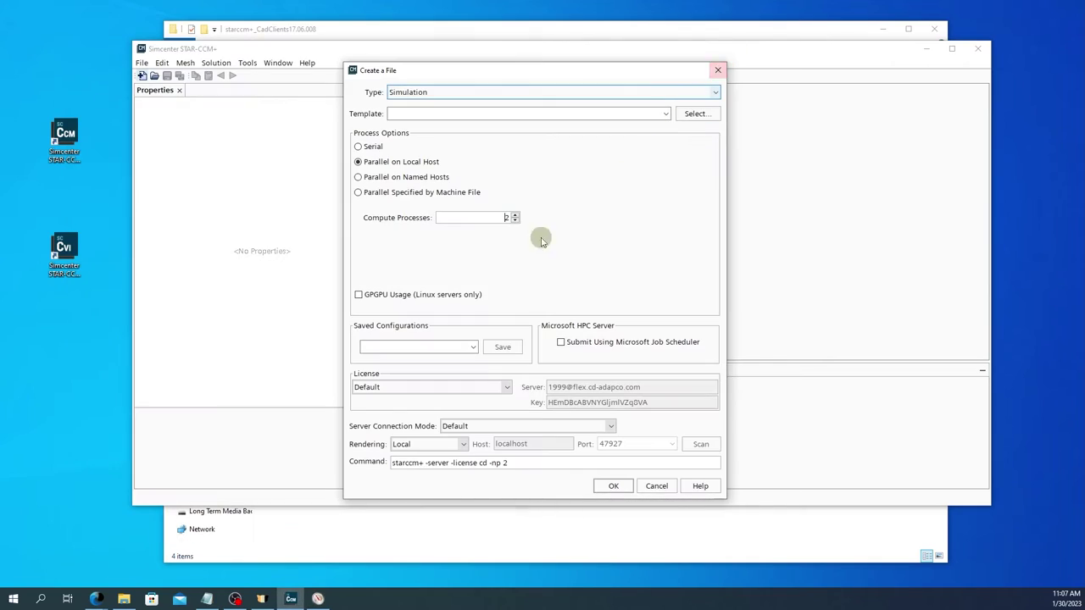
pyautogui.click(492, 217)
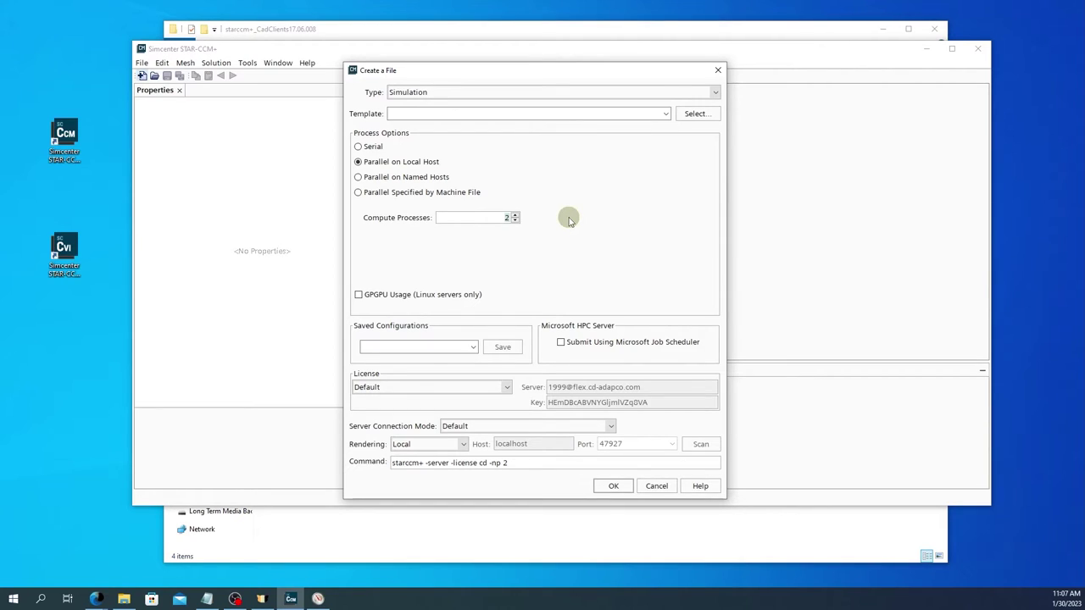
pyautogui.press('BackSpace')
pyautogui.write('14')
pyautogui.click(367, 148)
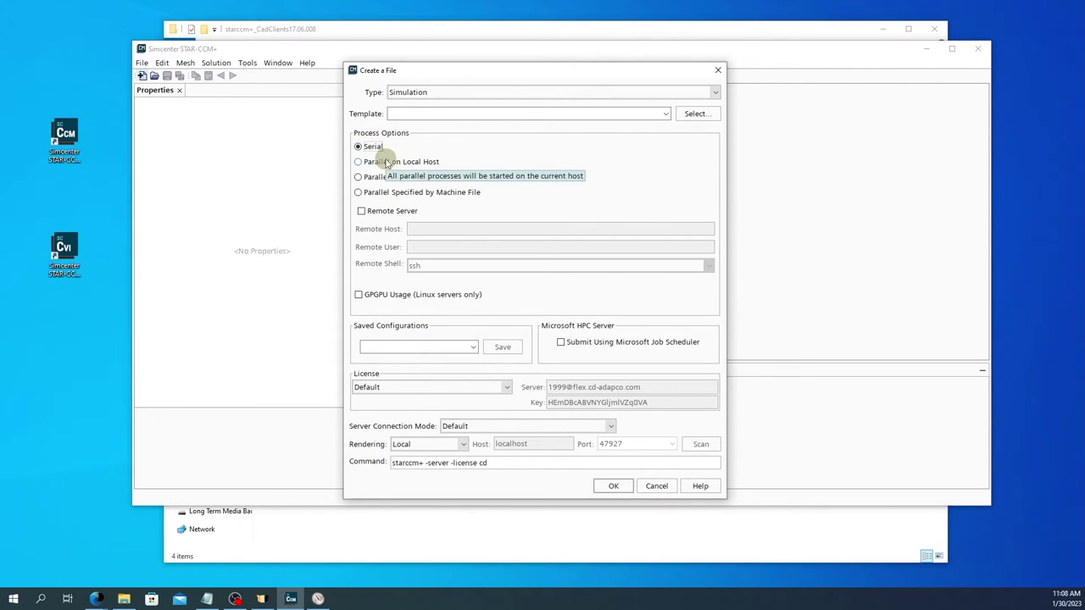
pyautogui.click(386, 162)
pyautogui.moveTo(478, 217); pyautogui.dragTo(613, 215)
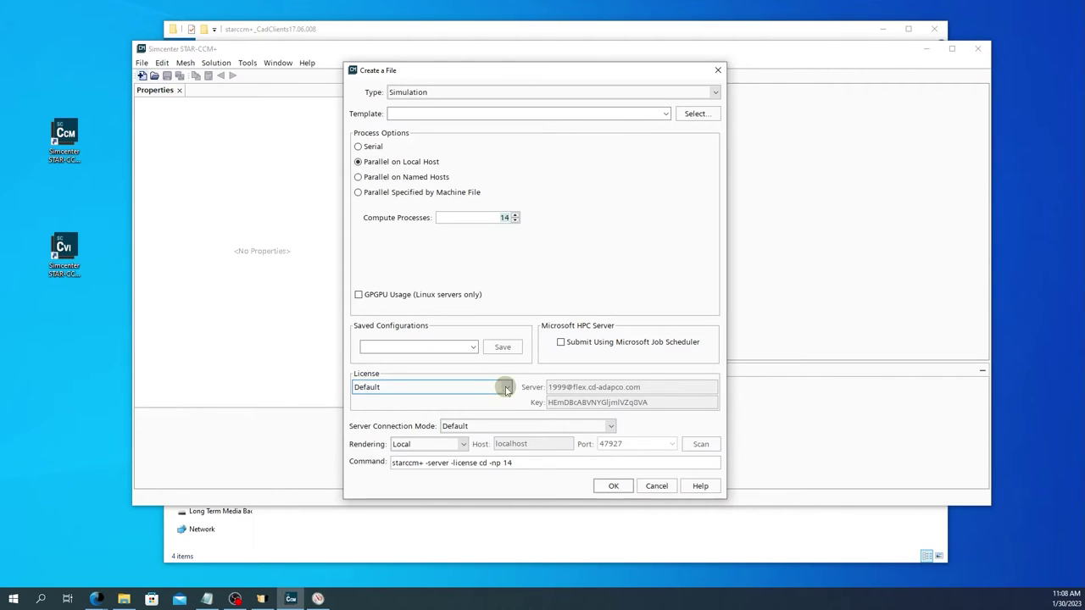
# Step: Choose Read-Only Mode as the licence, adding -readonly to the command, then reopen the list
pyautogui.click(506, 389)
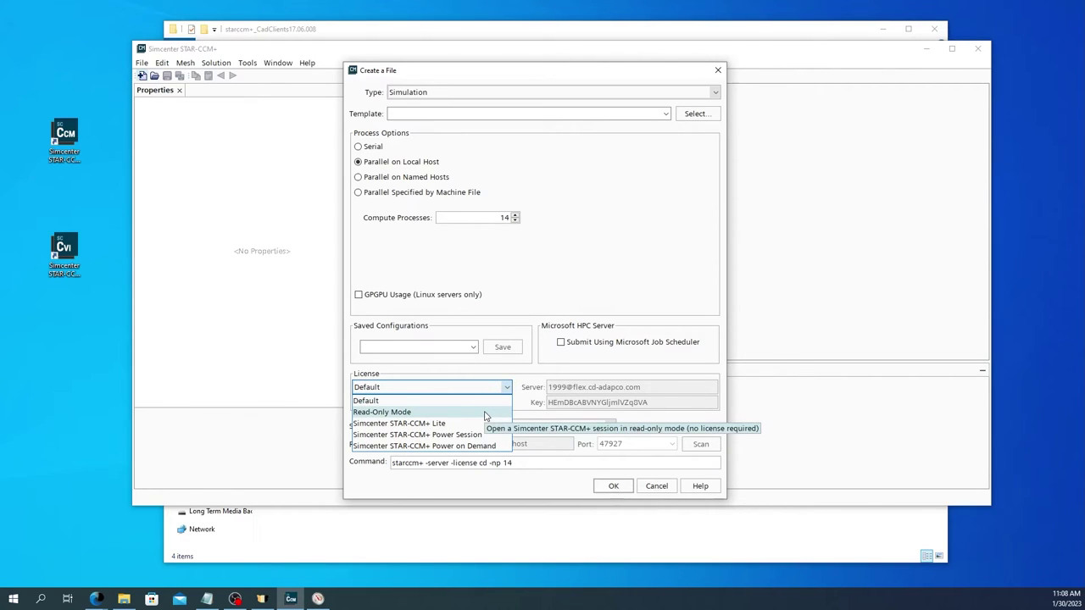
pyautogui.click(486, 414)
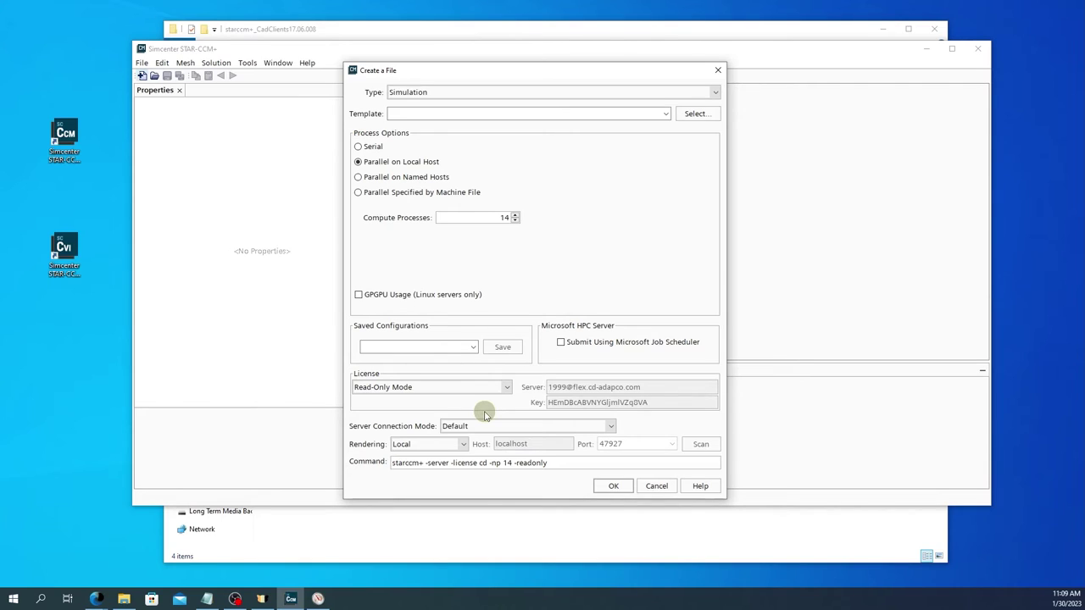
pyautogui.click(472, 386)
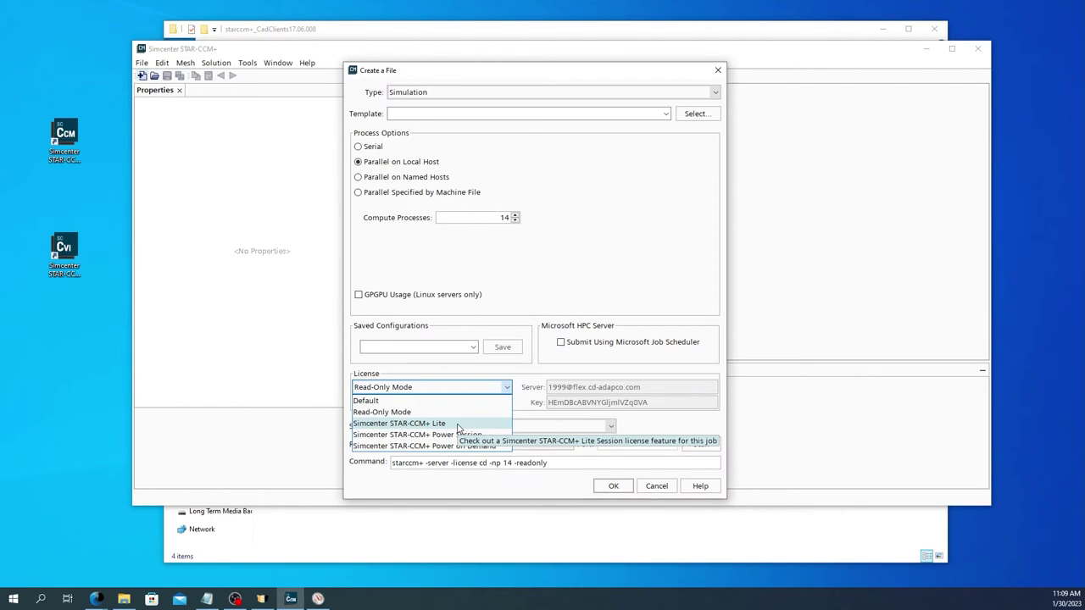
# Step: Switch the licence from Lite to Power Session, giving the command '-np 14 -power'
pyautogui.click(458, 423)
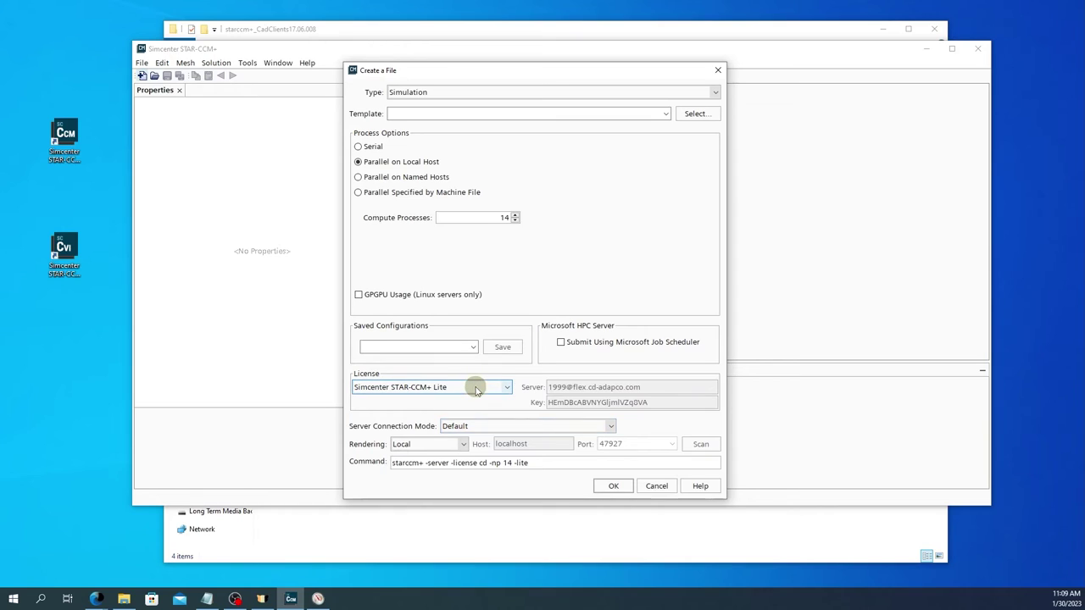
pyautogui.click(473, 386)
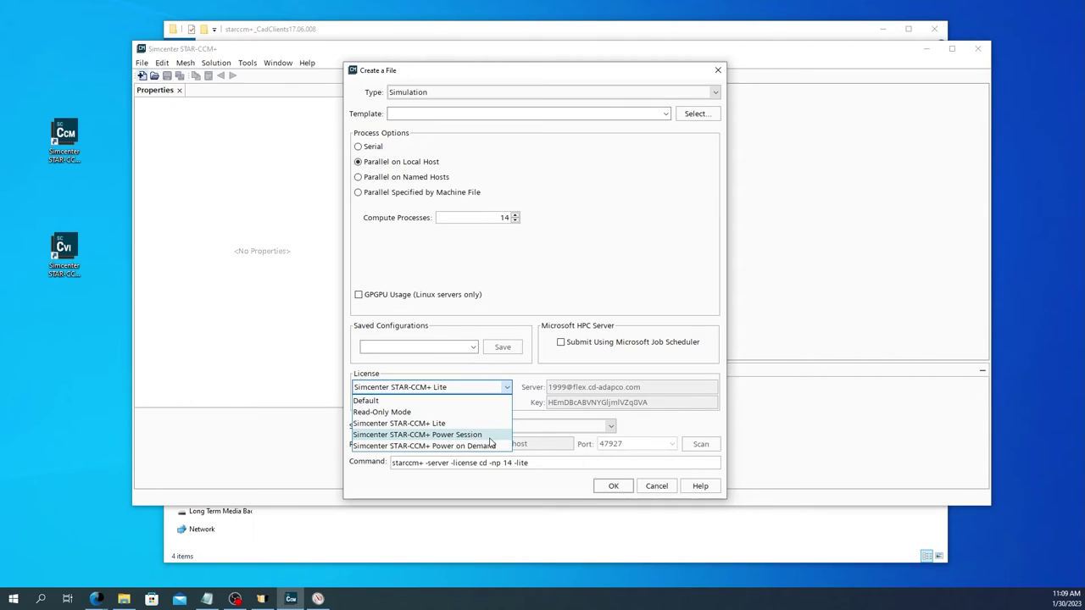
pyautogui.click(486, 435)
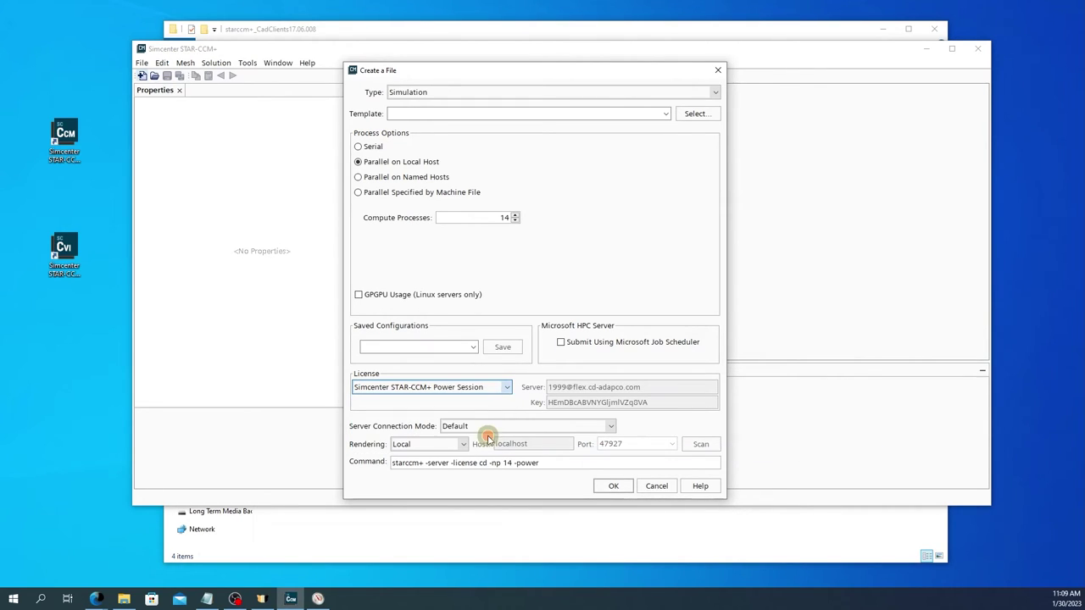
pyautogui.click(496, 389)
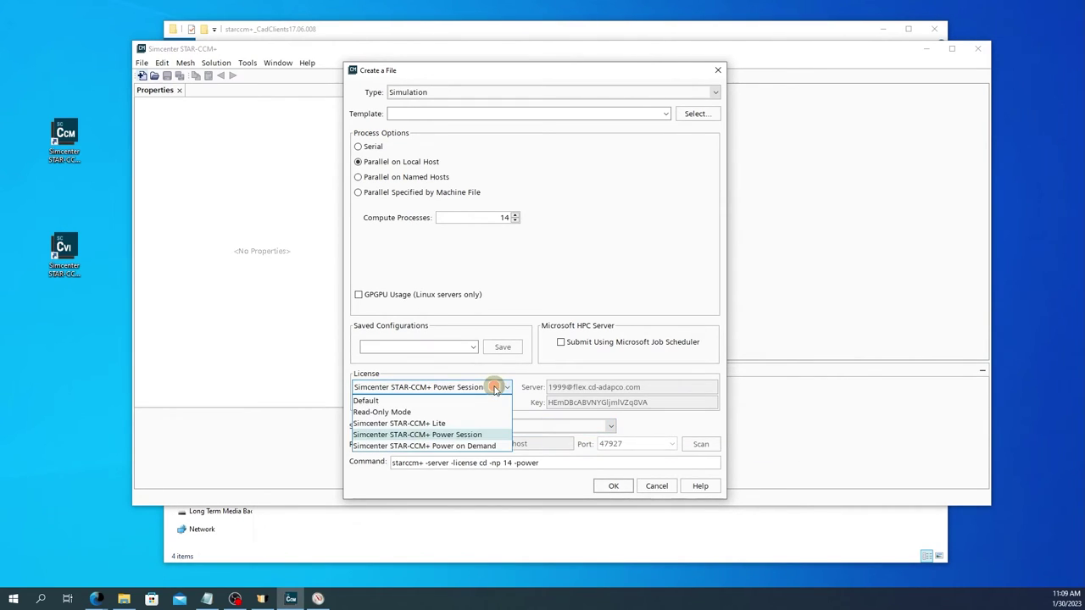
pyautogui.click(466, 434)
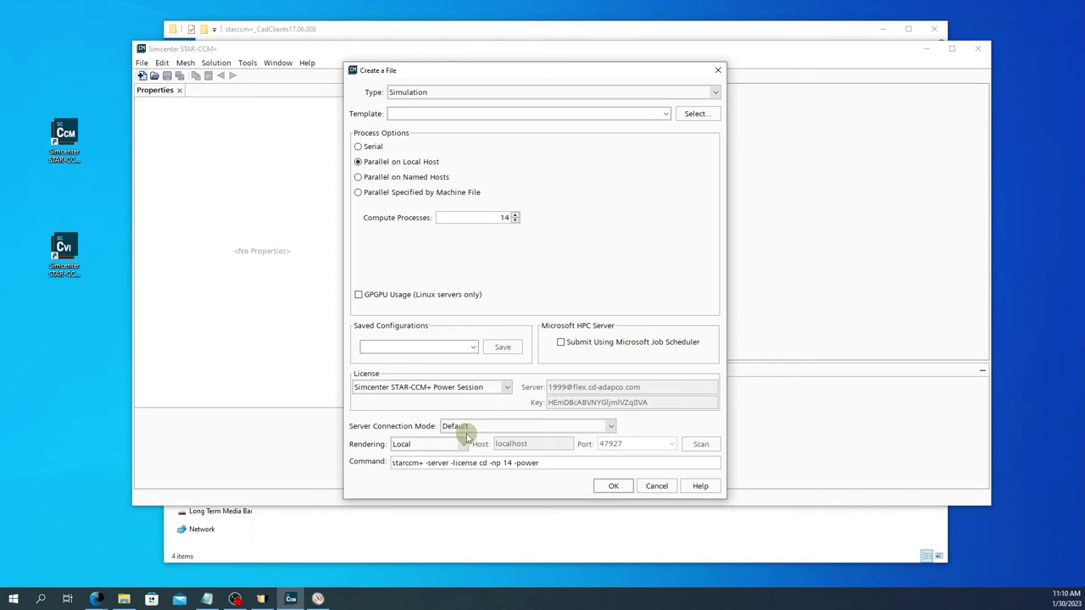
pyautogui.click(483, 387)
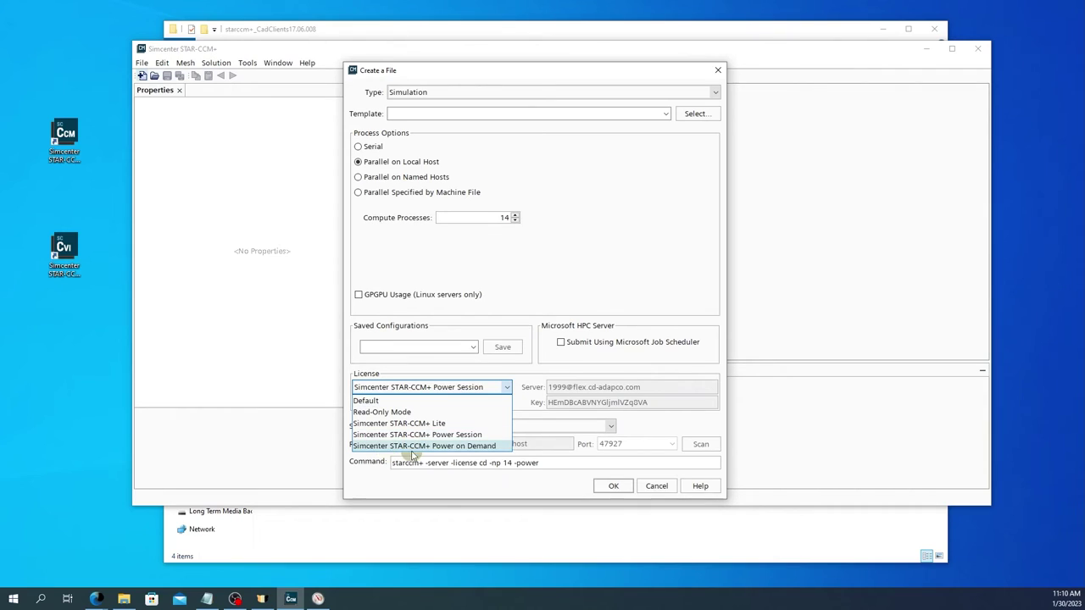
pyautogui.click(423, 447)
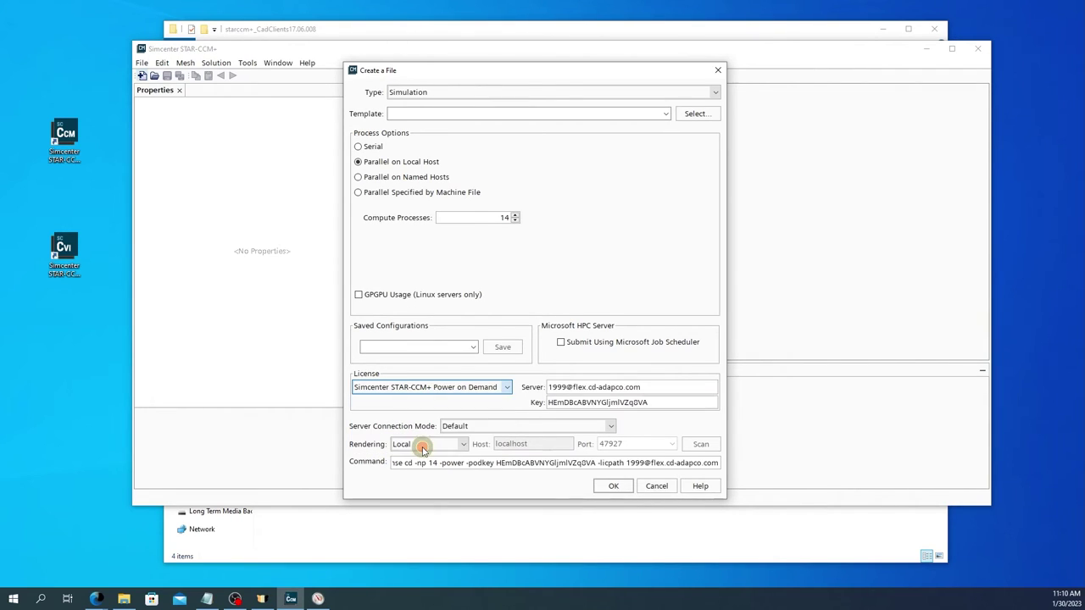
pyautogui.click(650, 387)
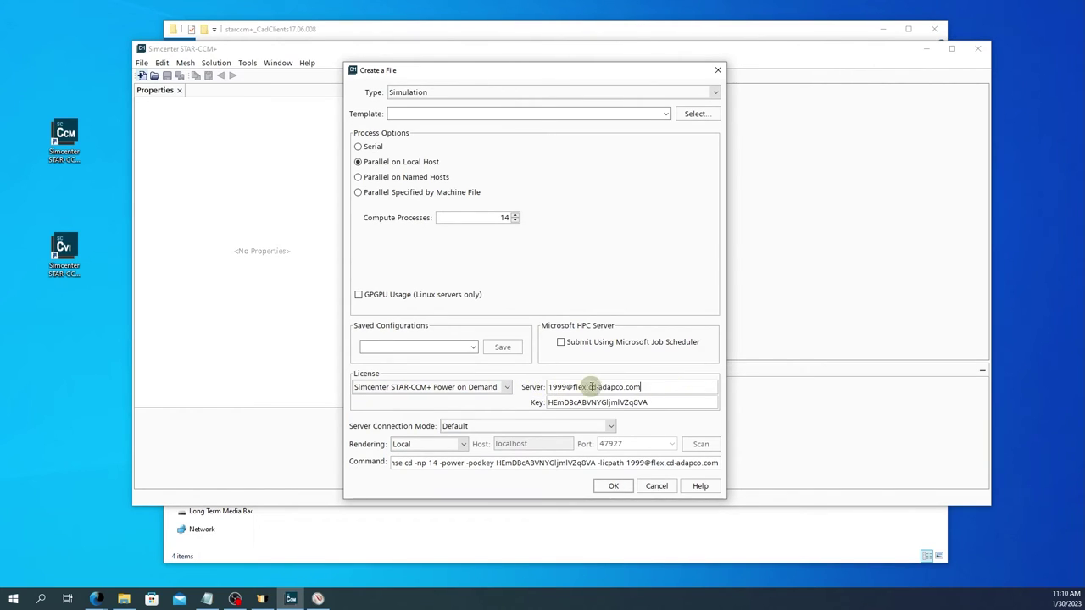
pyautogui.moveTo(545, 402); pyautogui.dragTo(659, 408)
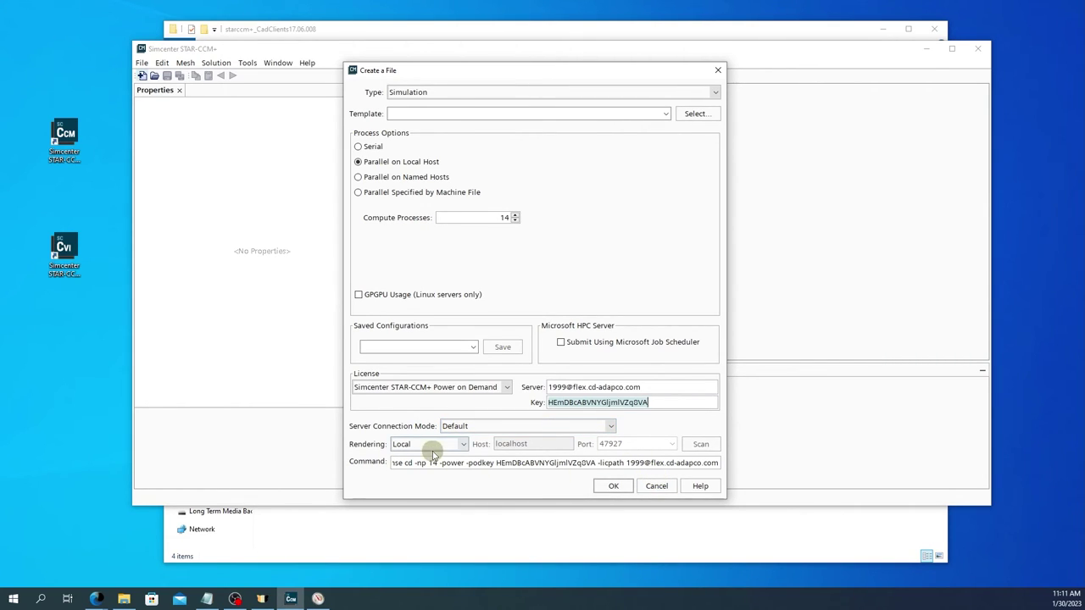
# Step: Highlight the starccm+ launcher and the full run command in the Command field
pyautogui.click(357, 463)
pyautogui.click(455, 464)
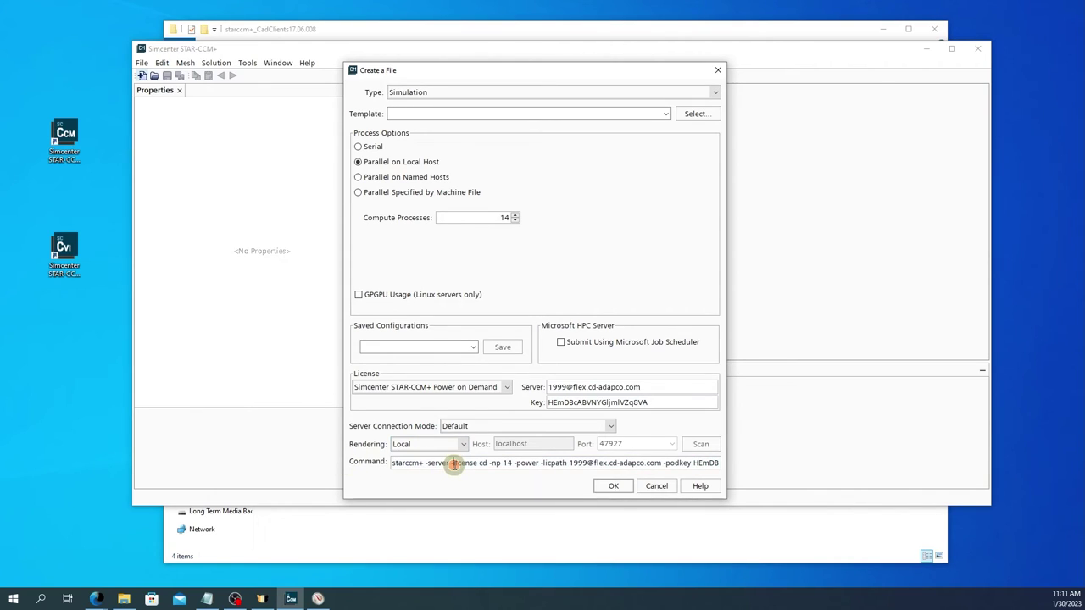
pyautogui.moveTo(390, 463); pyautogui.dragTo(720, 465)
pyautogui.click(603, 463)
pyautogui.moveTo(623, 463); pyautogui.dragTo(296, 466)
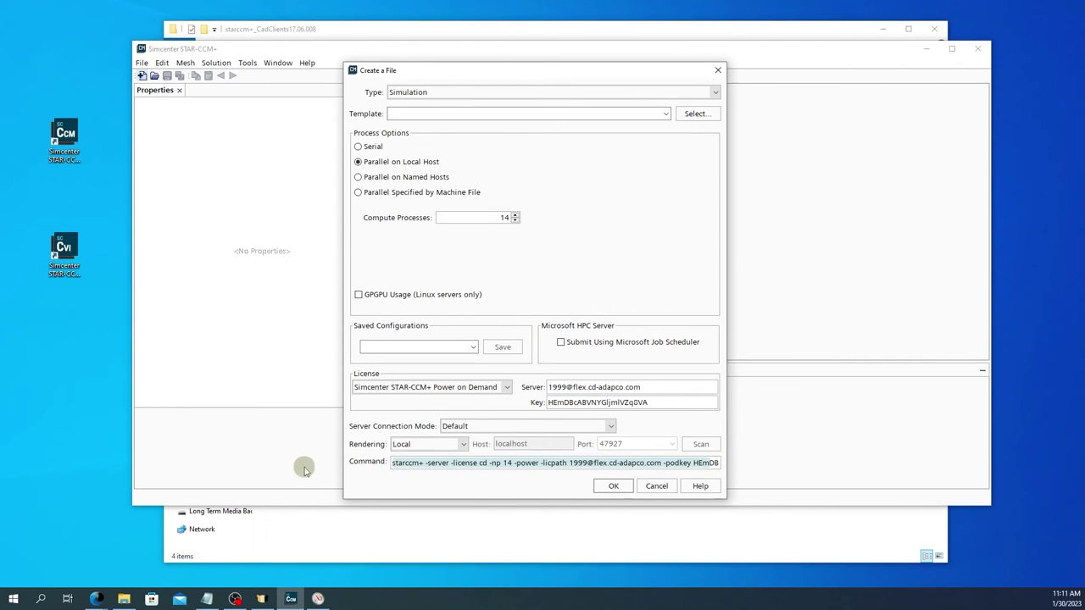
pyautogui.doubleClick(415, 463)
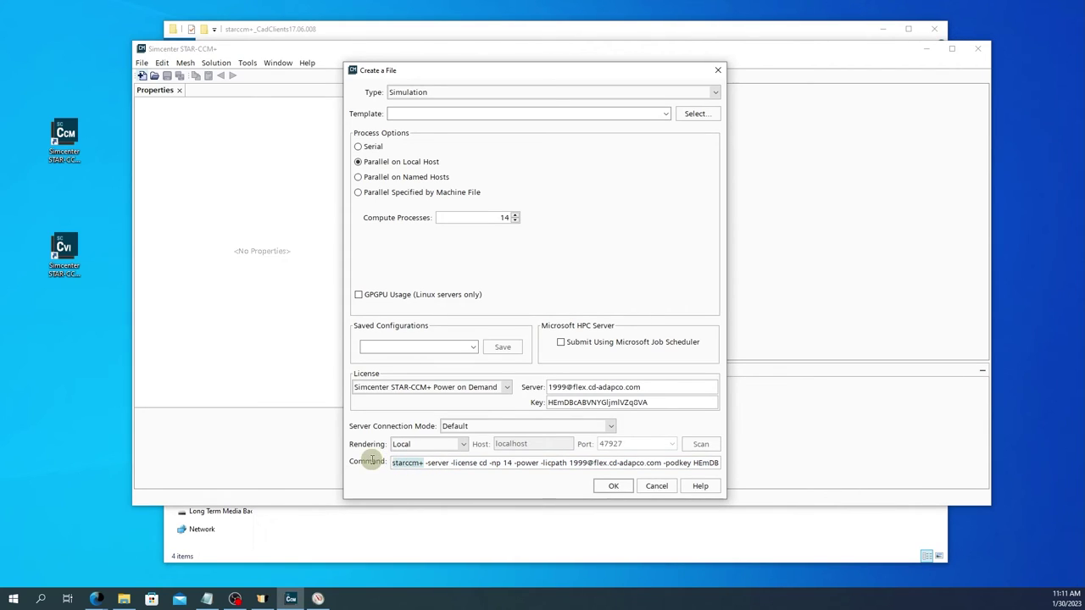
# Step: Review the -server, -license cd, -np 14 and -licpath options in the command
pyautogui.moveTo(426, 463); pyautogui.dragTo(446, 463)
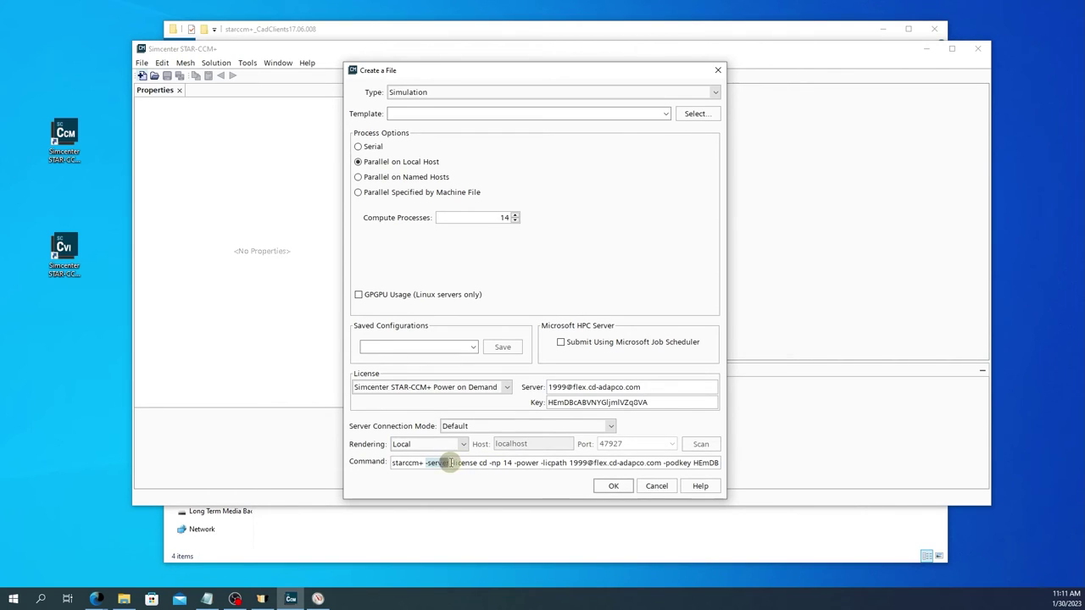
pyautogui.moveTo(451, 463); pyautogui.dragTo(479, 465)
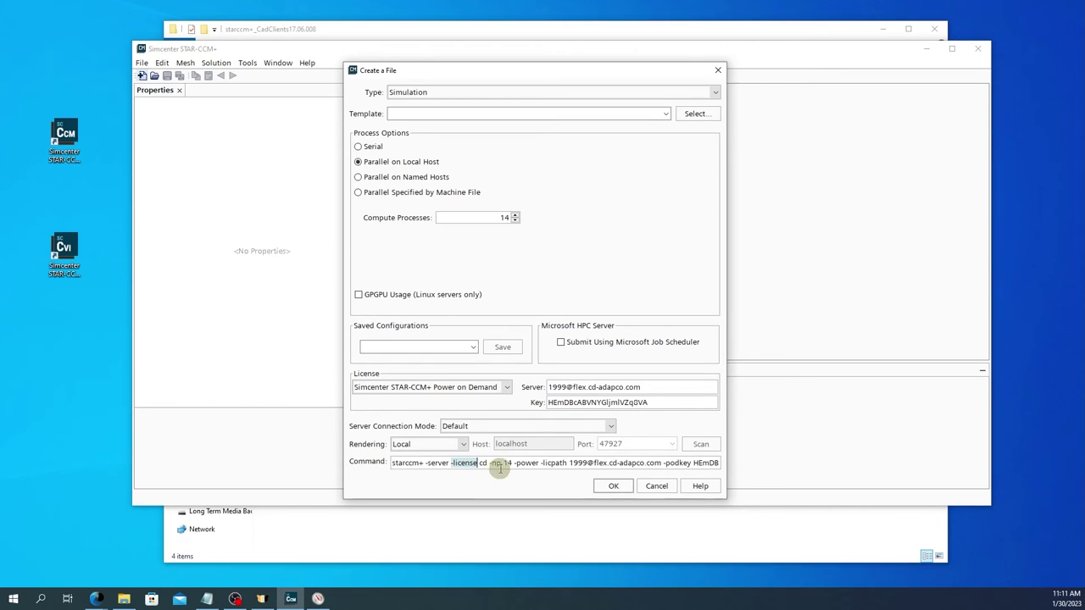
pyautogui.moveTo(489, 463); pyautogui.dragTo(510, 465)
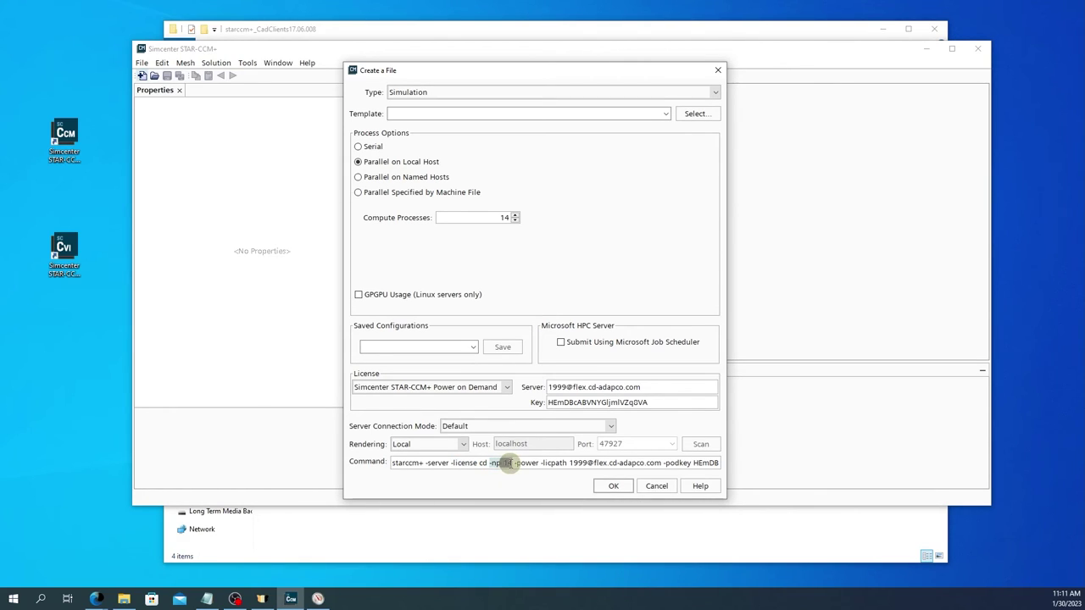
pyautogui.moveTo(510, 464); pyautogui.dragTo(539, 464)
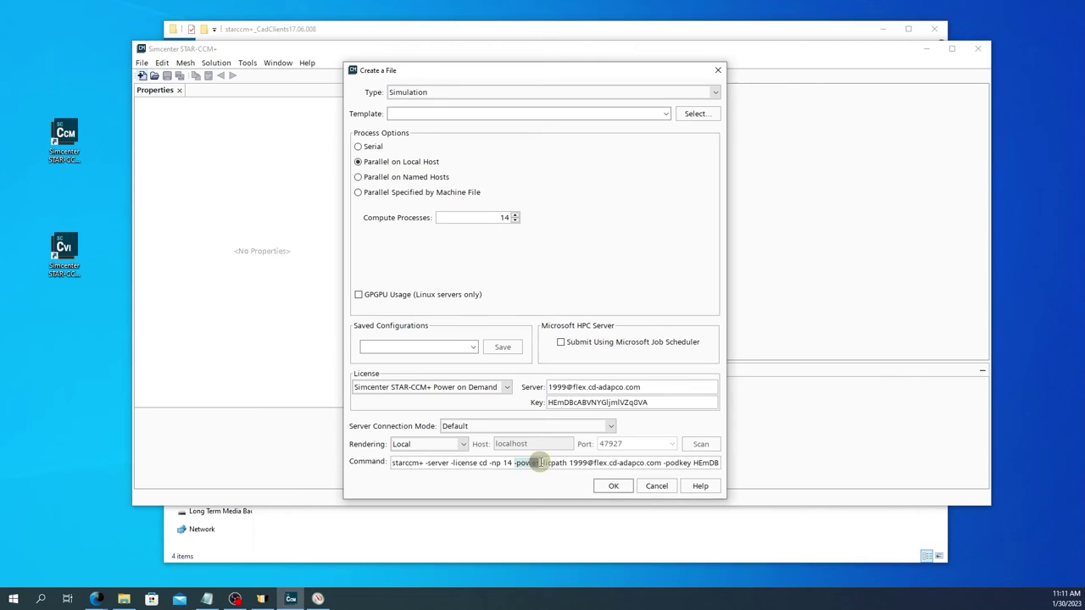
pyautogui.moveTo(541, 463); pyautogui.dragTo(722, 462)
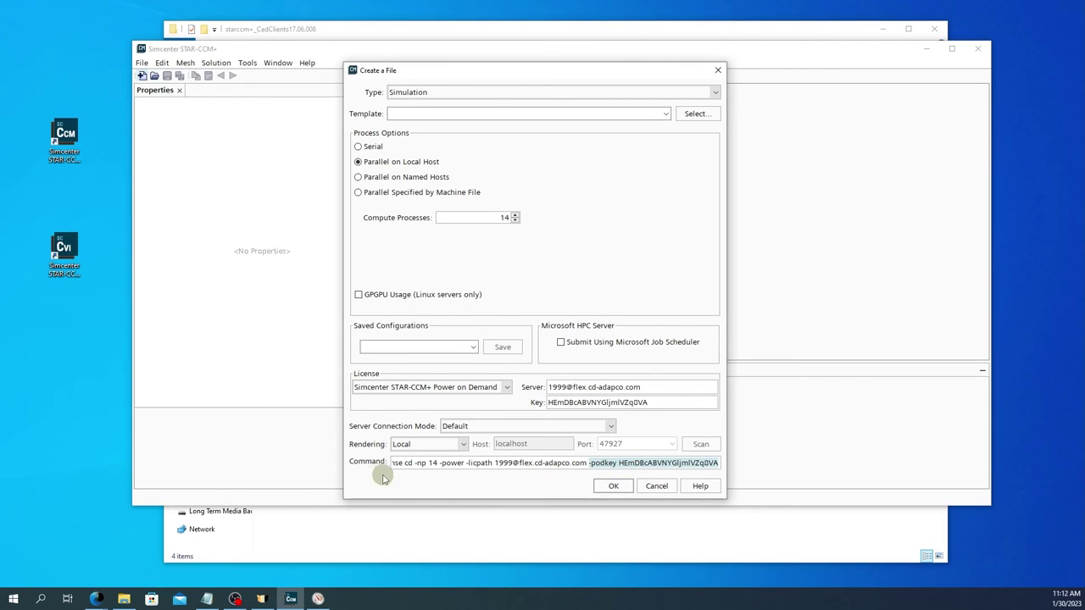
pyautogui.moveTo(440, 466); pyautogui.dragTo(751, 467)
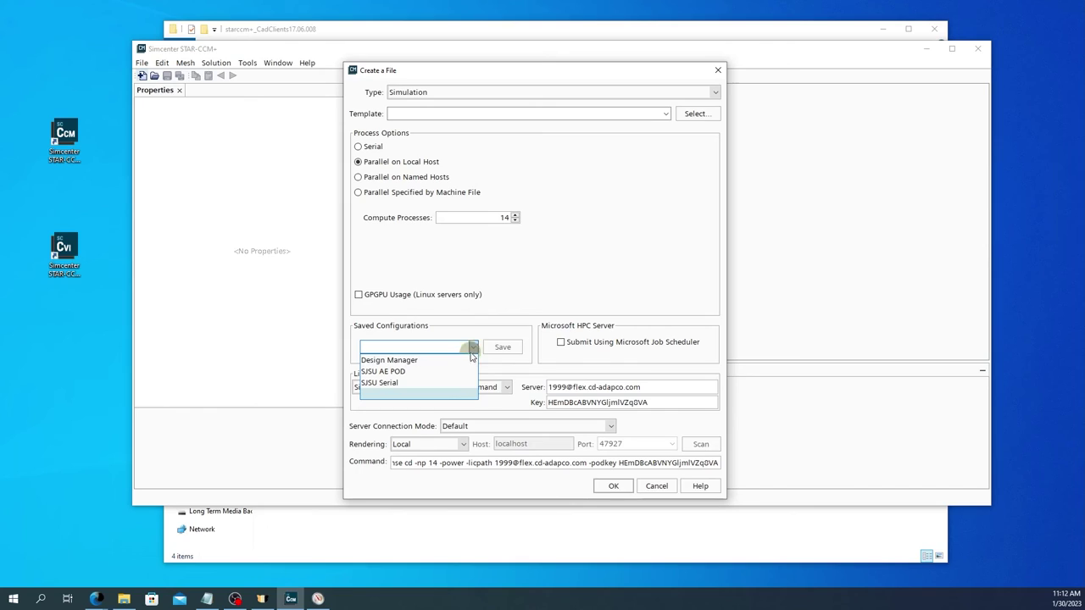
# Step: Name the 14-process Power on Demand configuration 'Test' and save it
pyautogui.click(473, 345)
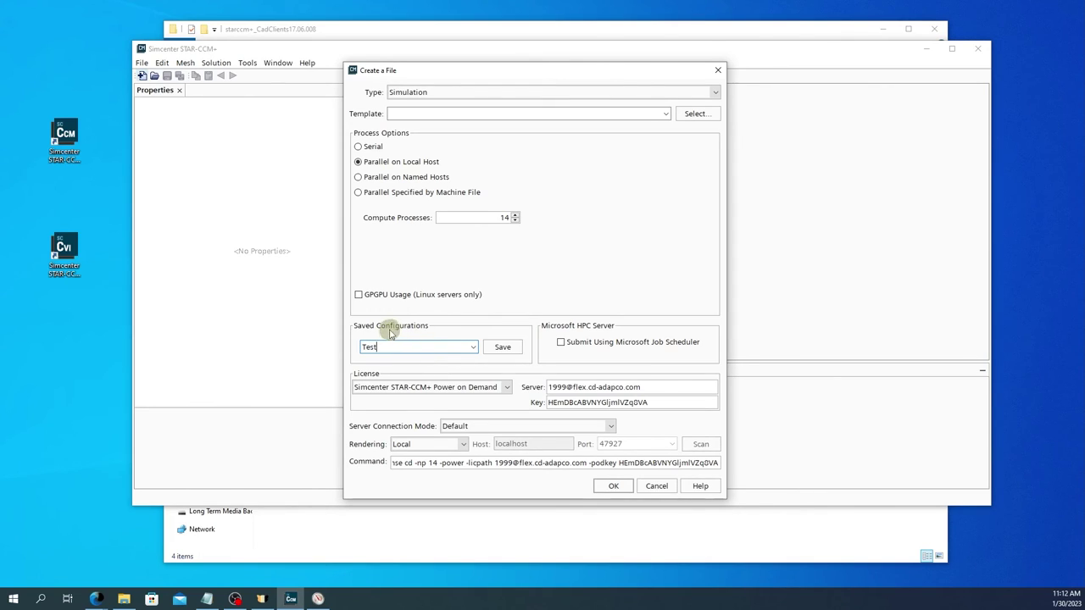
pyautogui.click(406, 347)
pyautogui.moveTo(382, 348); pyautogui.dragTo(357, 346)
pyautogui.click(235, 599)
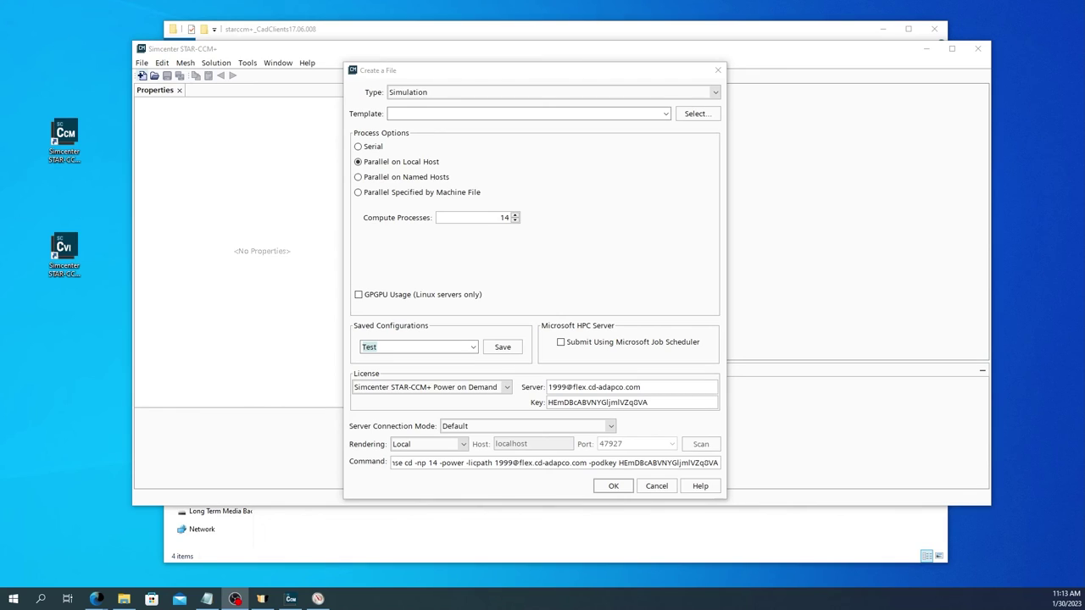
pyautogui.click(511, 351)
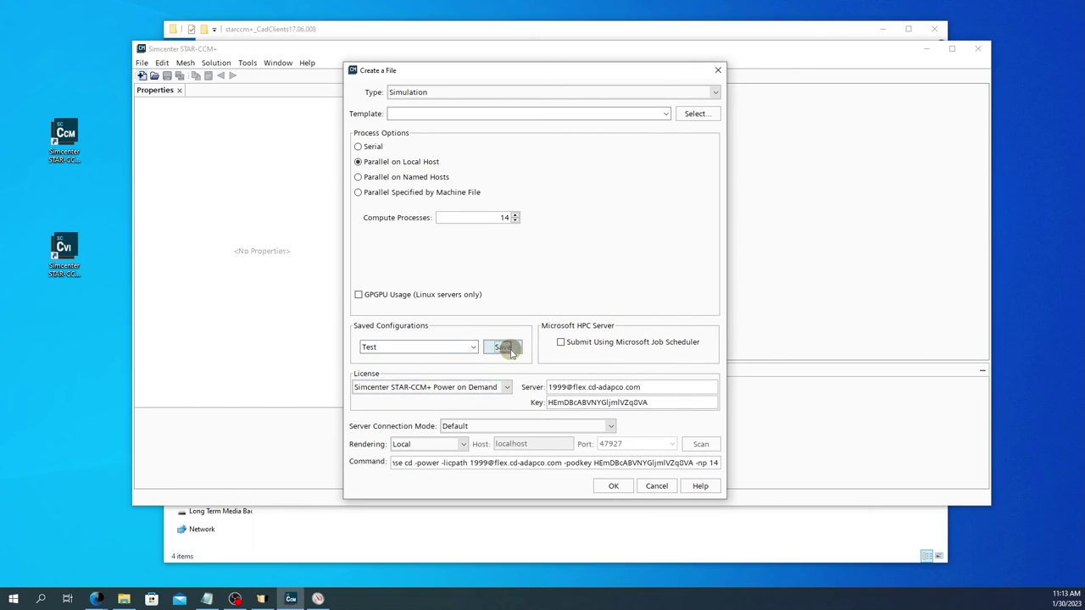
pyautogui.click(473, 348)
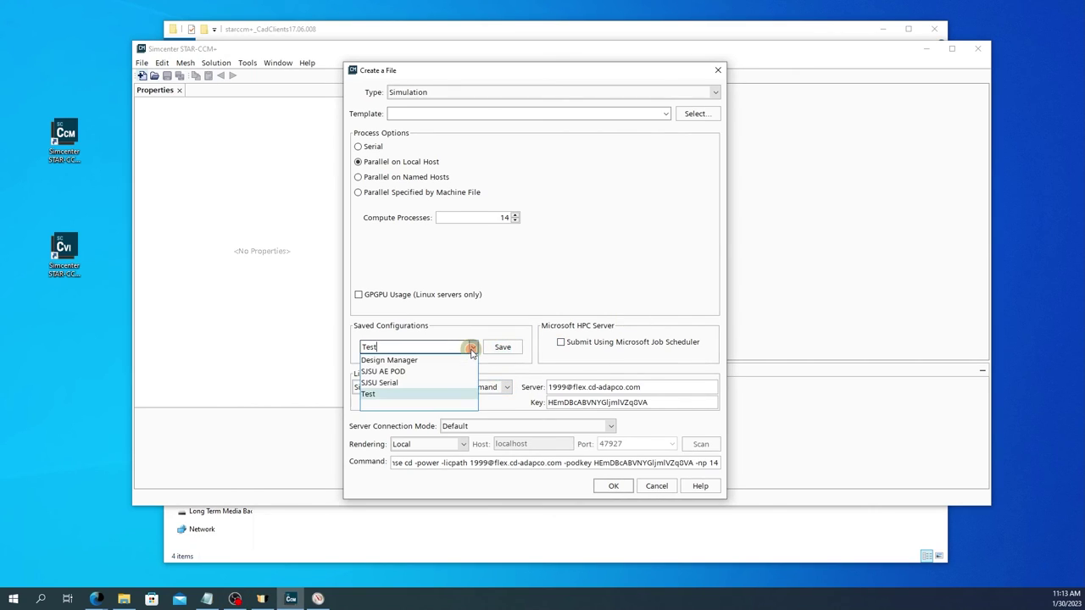
pyautogui.click(415, 406)
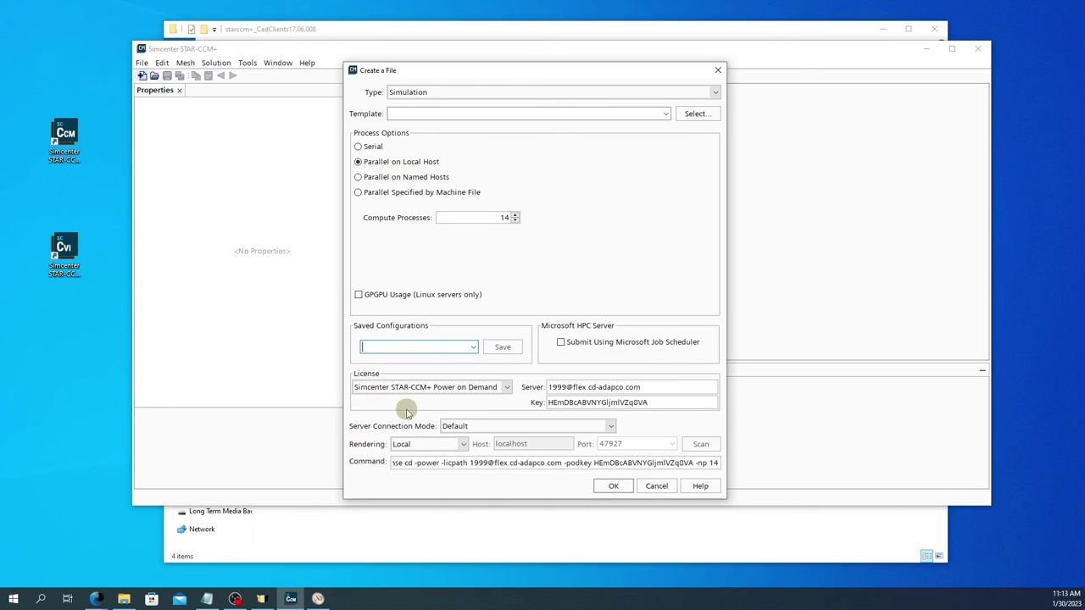
pyautogui.click(371, 146)
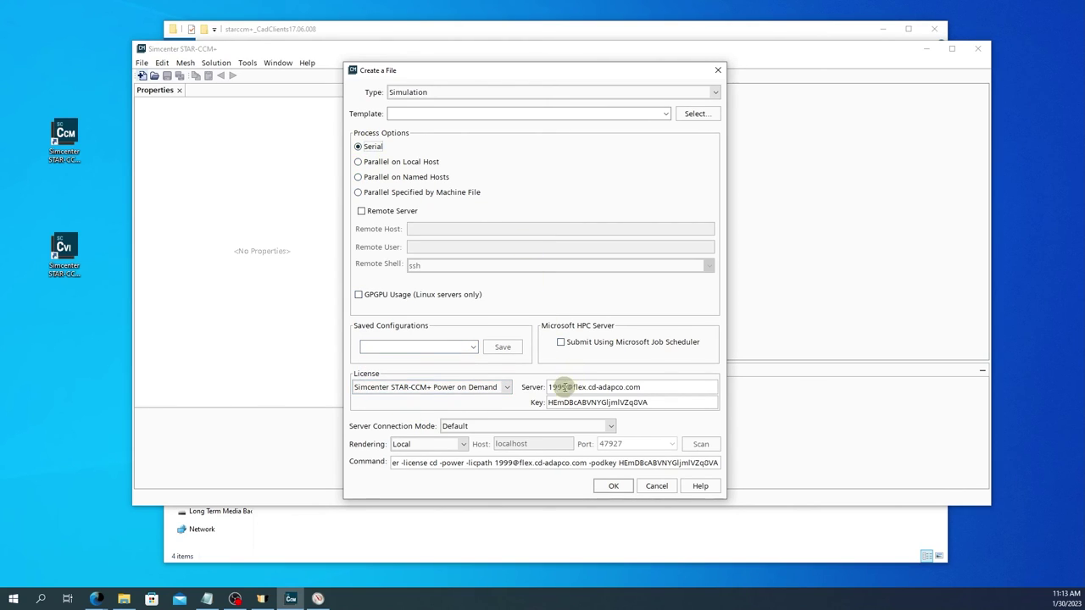
pyautogui.click(506, 388)
pyautogui.click(434, 413)
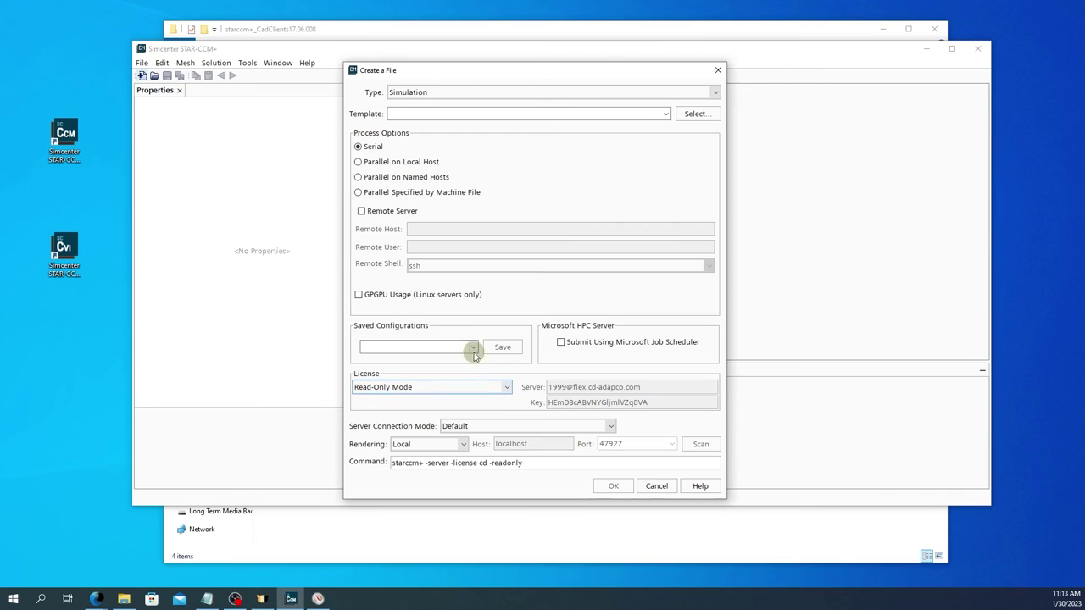
pyautogui.click(473, 346)
pyautogui.click(418, 395)
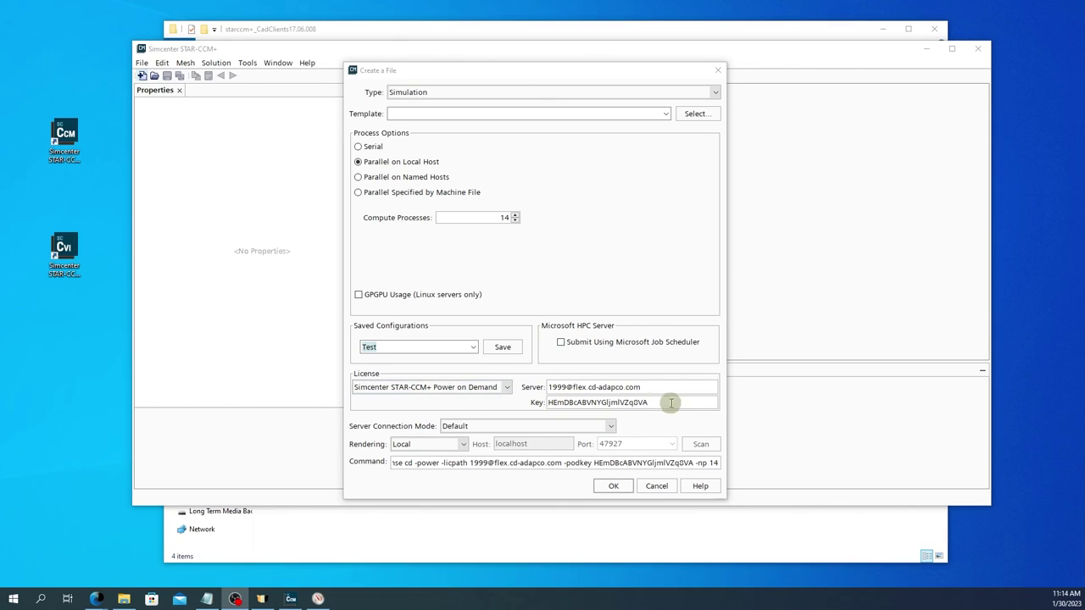
# Step: Confirm the Power on Demand key and create the Star 1 simulation
pyautogui.click(548, 402)
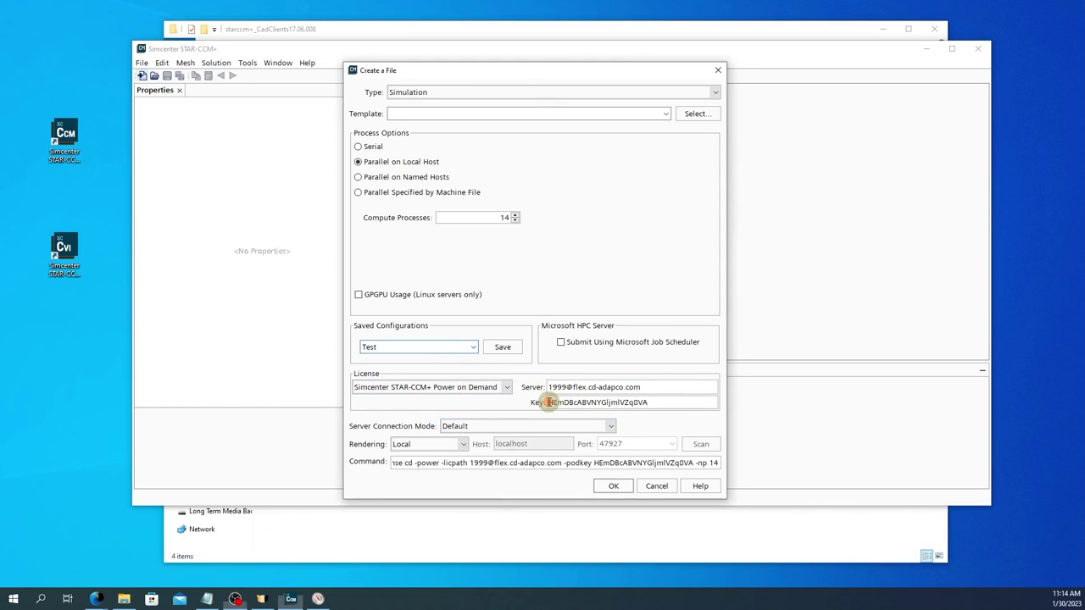
pyautogui.moveTo(547, 402); pyautogui.dragTo(694, 401)
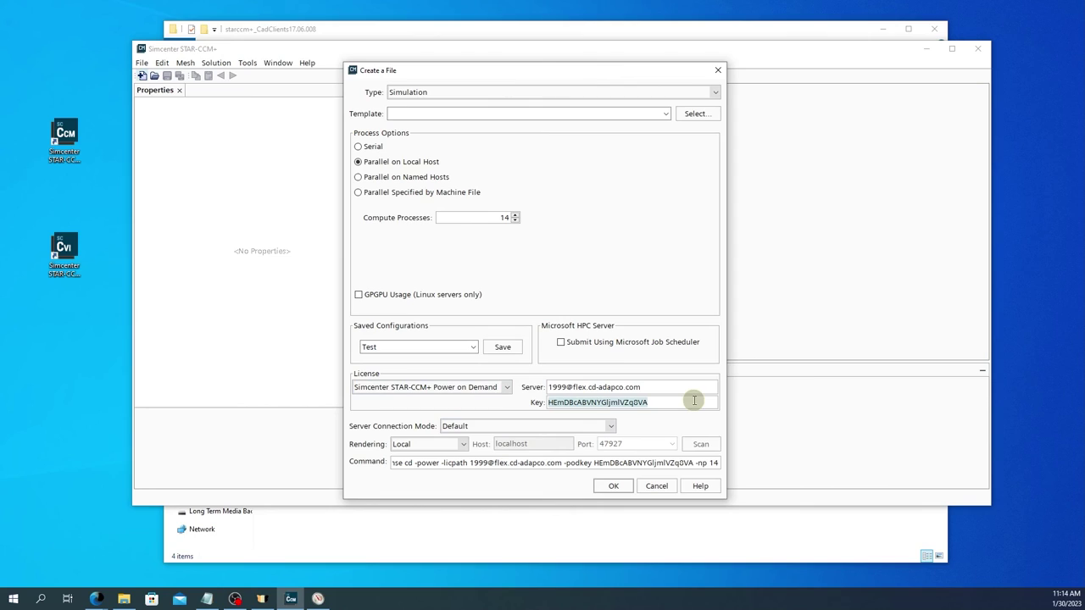
pyautogui.click(614, 488)
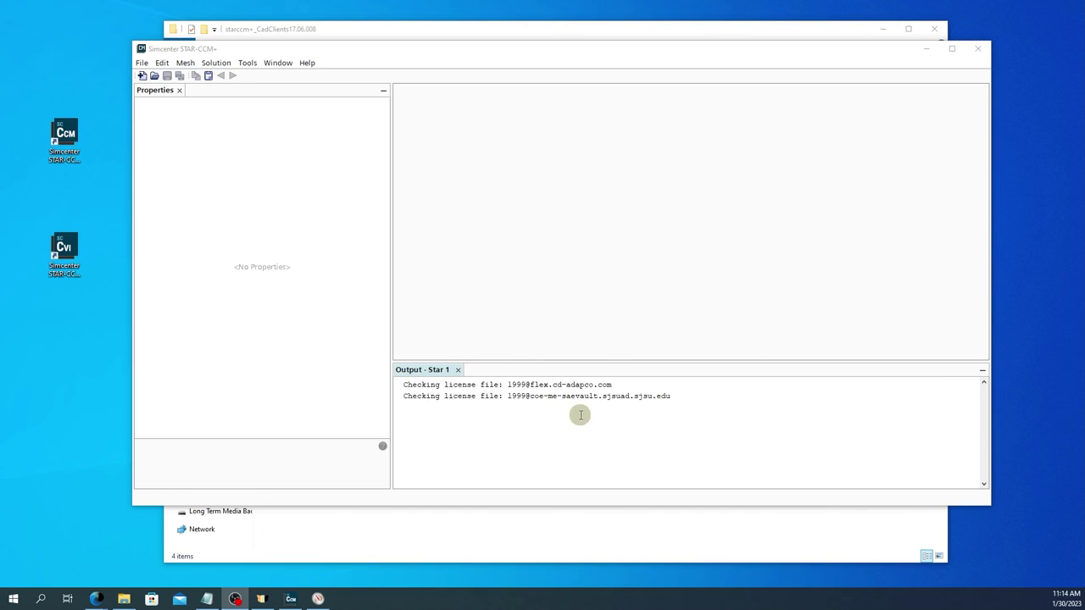
# Step: Maximize the STAR-CCM+ window and highlight the licence check-out lines in the output
pyautogui.doubleClick(585, 54)
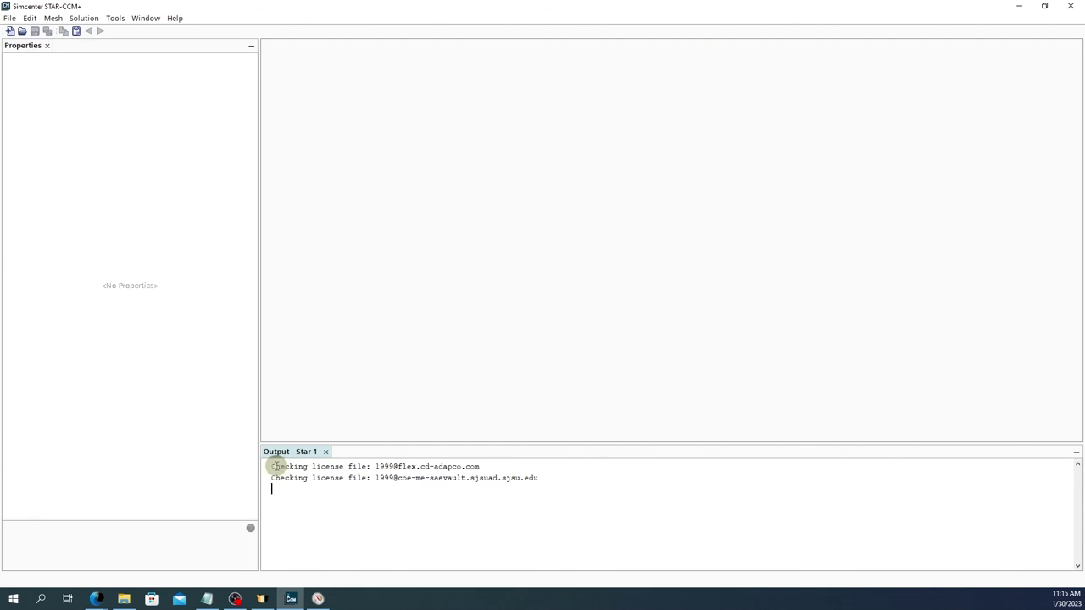
pyautogui.moveTo(276, 467); pyautogui.dragTo(565, 484)
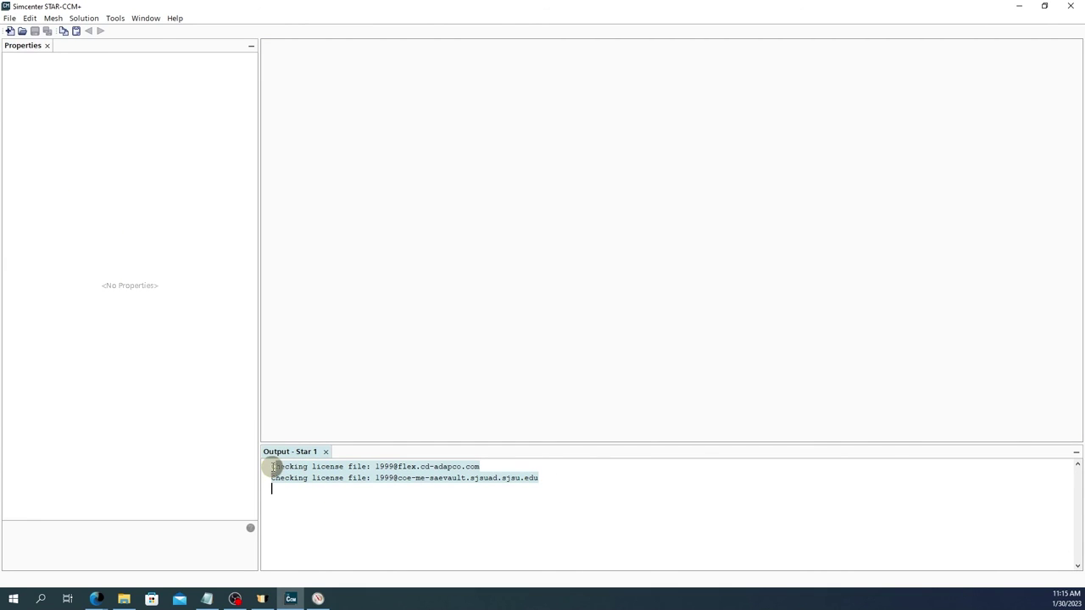
pyautogui.moveTo(274, 467); pyautogui.dragTo(559, 480)
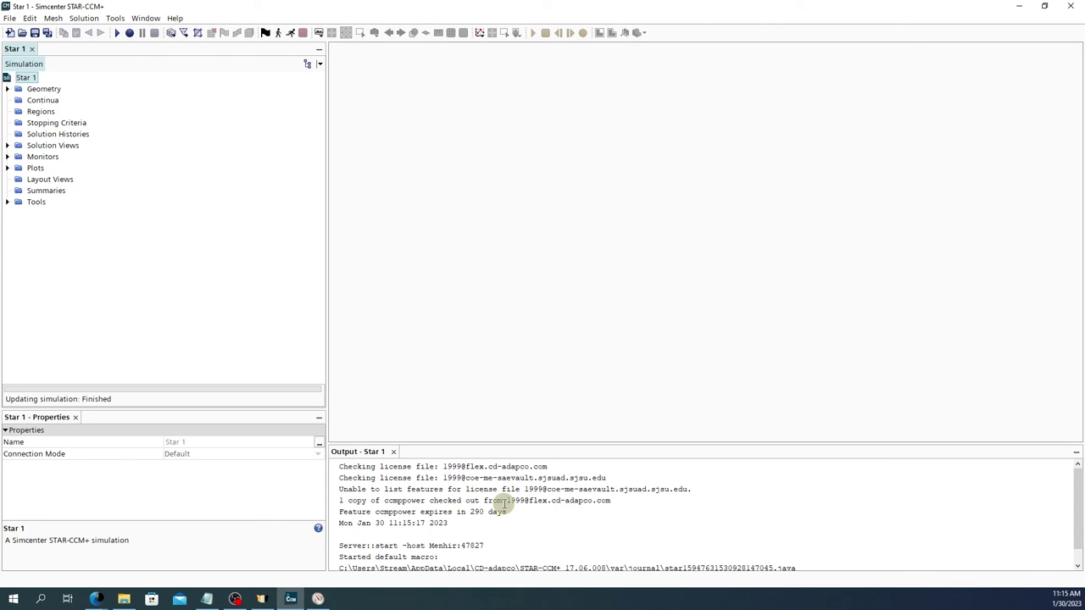
# Step: Inspect the ccmppower licence message, then expand Geometry to show 3D-CAD Models, Parts, Contacts
pyautogui.scroll(-1, 505, 502)
pyautogui.scroll(1, 506, 500)
pyautogui.moveTo(339, 501); pyautogui.dragTo(413, 502)
pyautogui.click(413, 501)
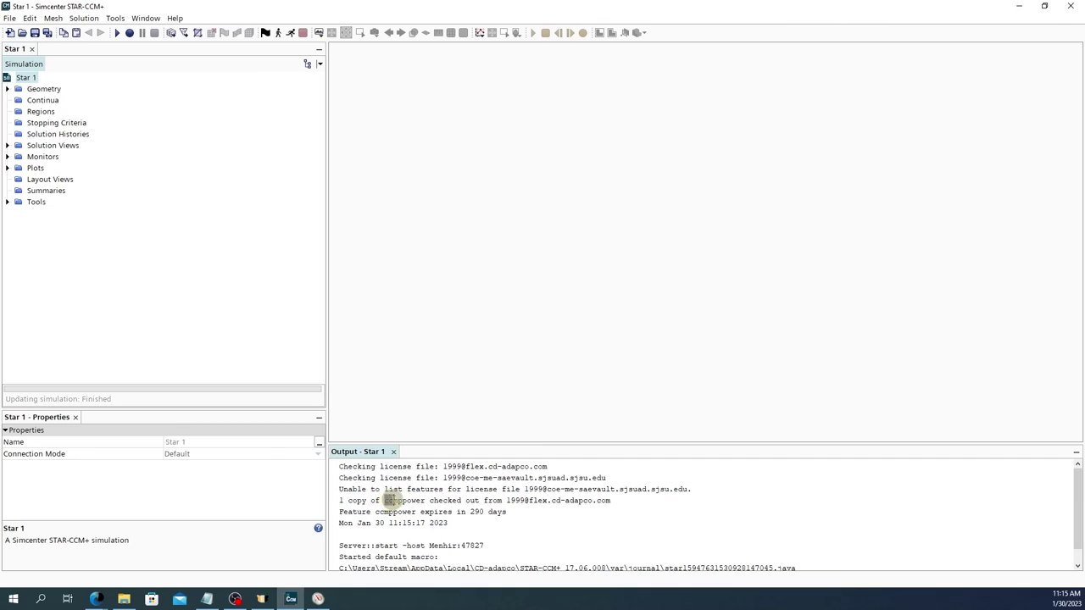
pyautogui.doubleClick(398, 500)
pyautogui.moveTo(506, 500); pyautogui.dragTo(619, 500)
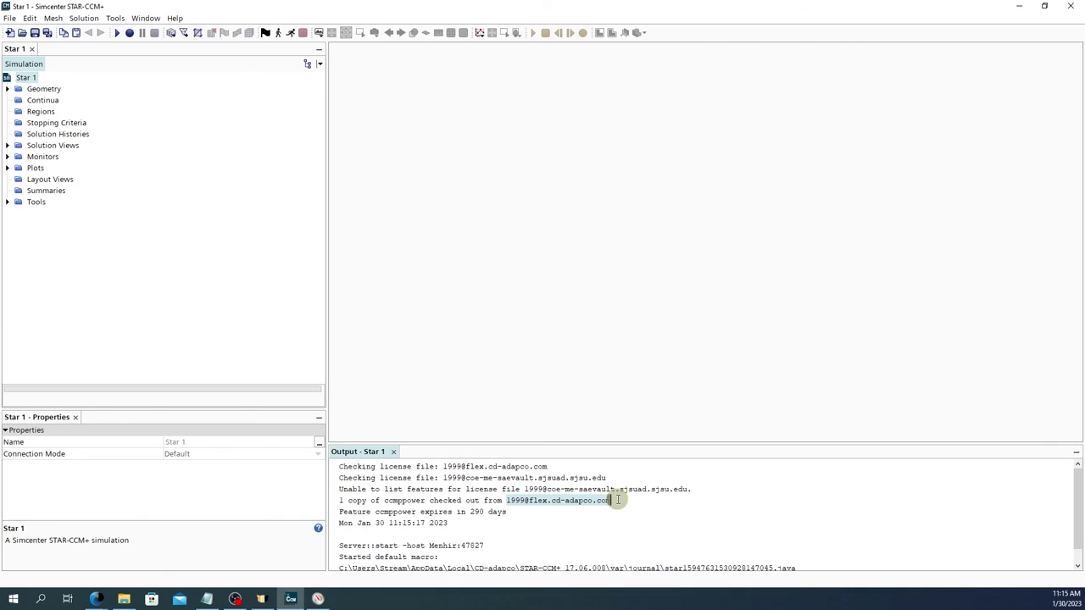
pyautogui.scroll(-1, 533, 514)
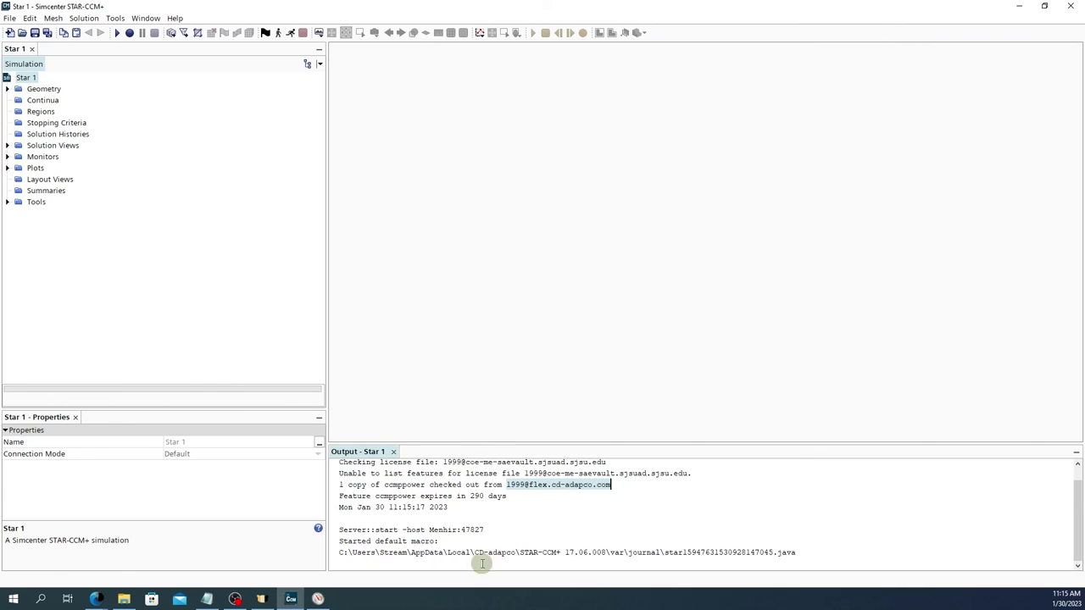
pyautogui.click(7, 89)
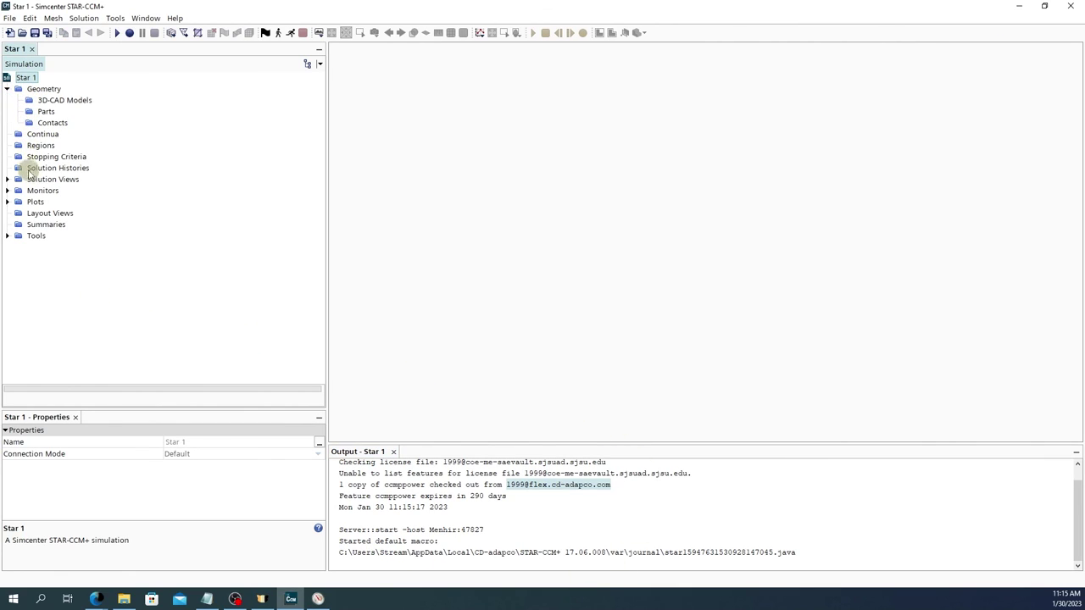